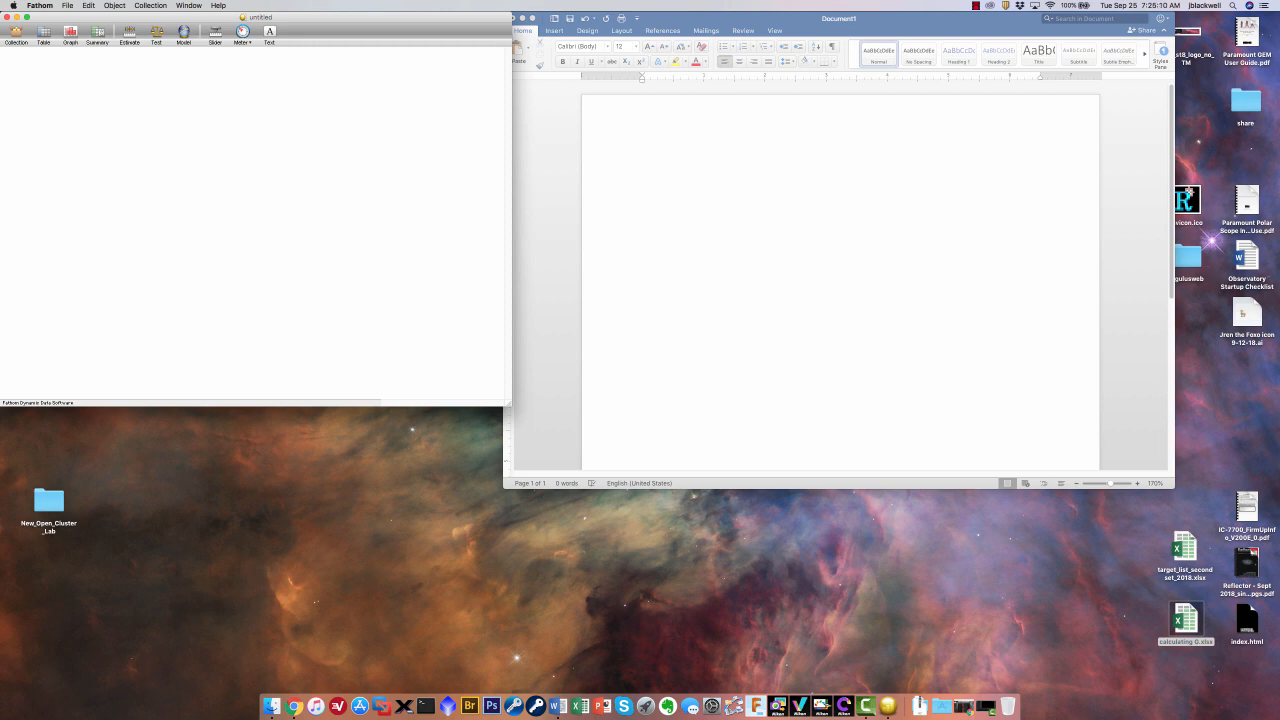
Reposition the document window, add a new case table, and name its first two attributes v and t.
left_click_drag(320, 17, 344, 23)
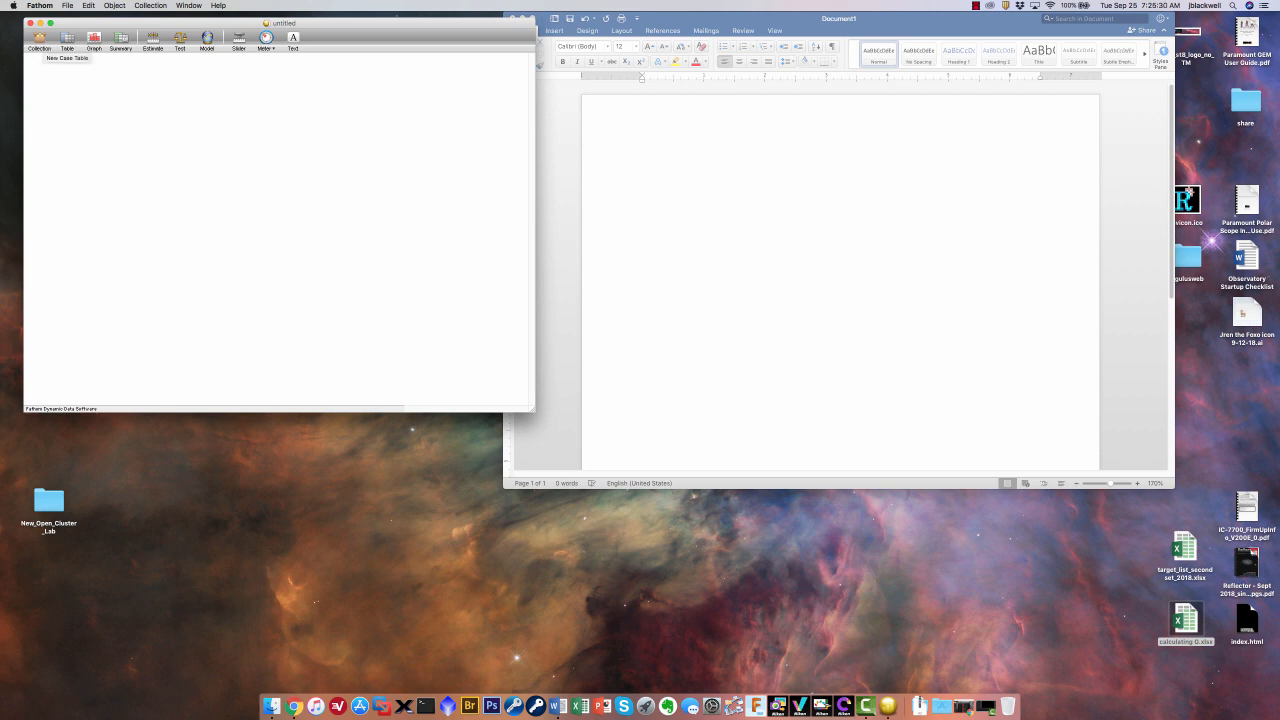
left_click(66, 38)
left_click_drag(66, 38, 94, 113)
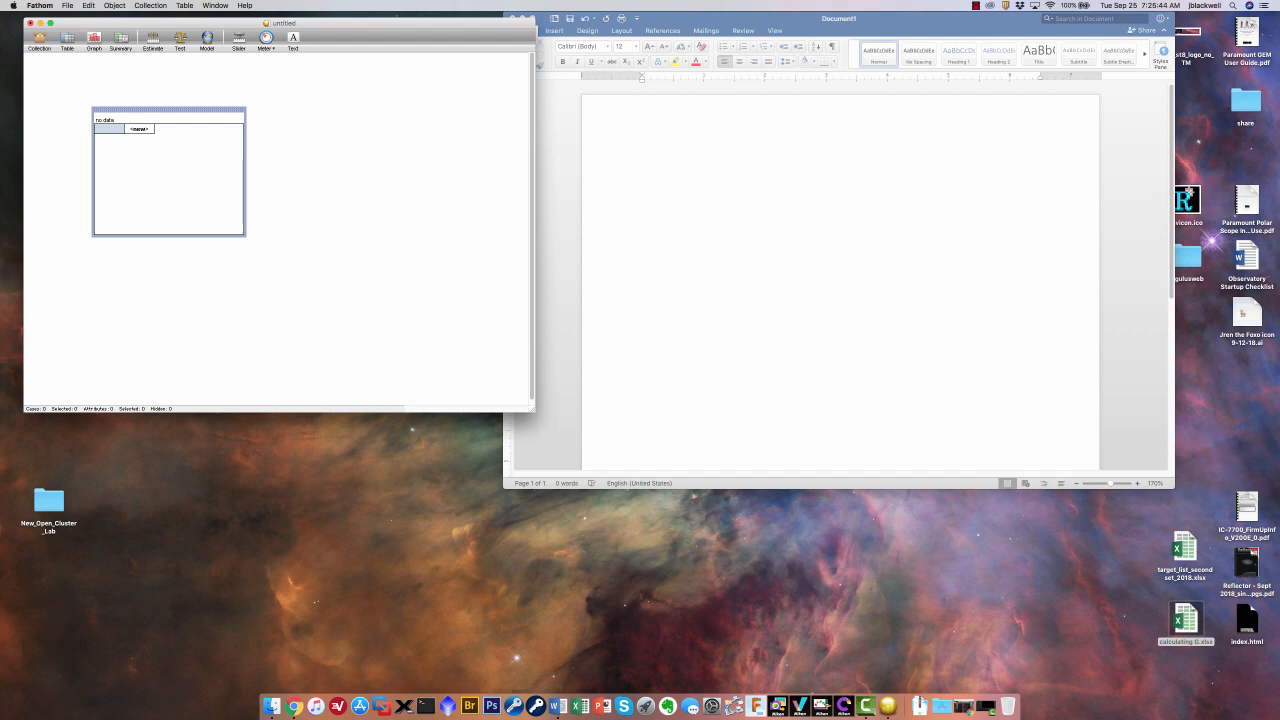
left_click(141, 129)
key("Return")
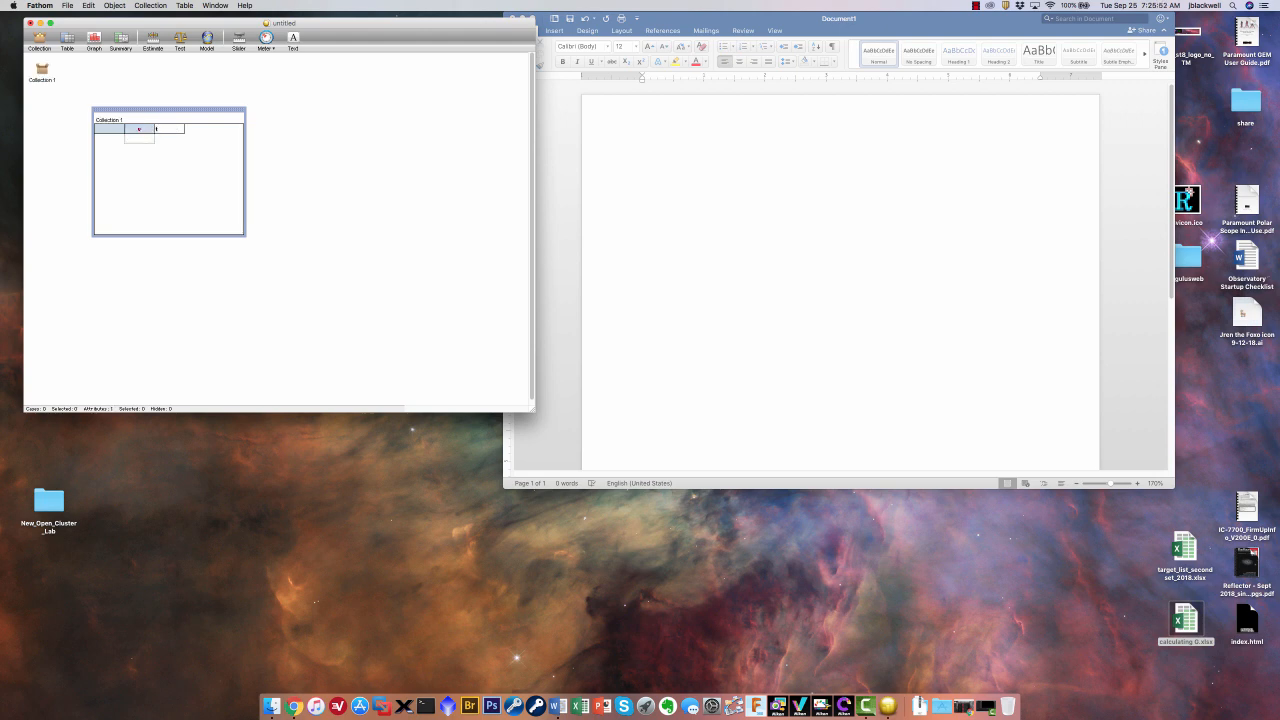
type("t")
key("Return")
Enter the values 0 through 9 in the t column, one per case.
key("Return")
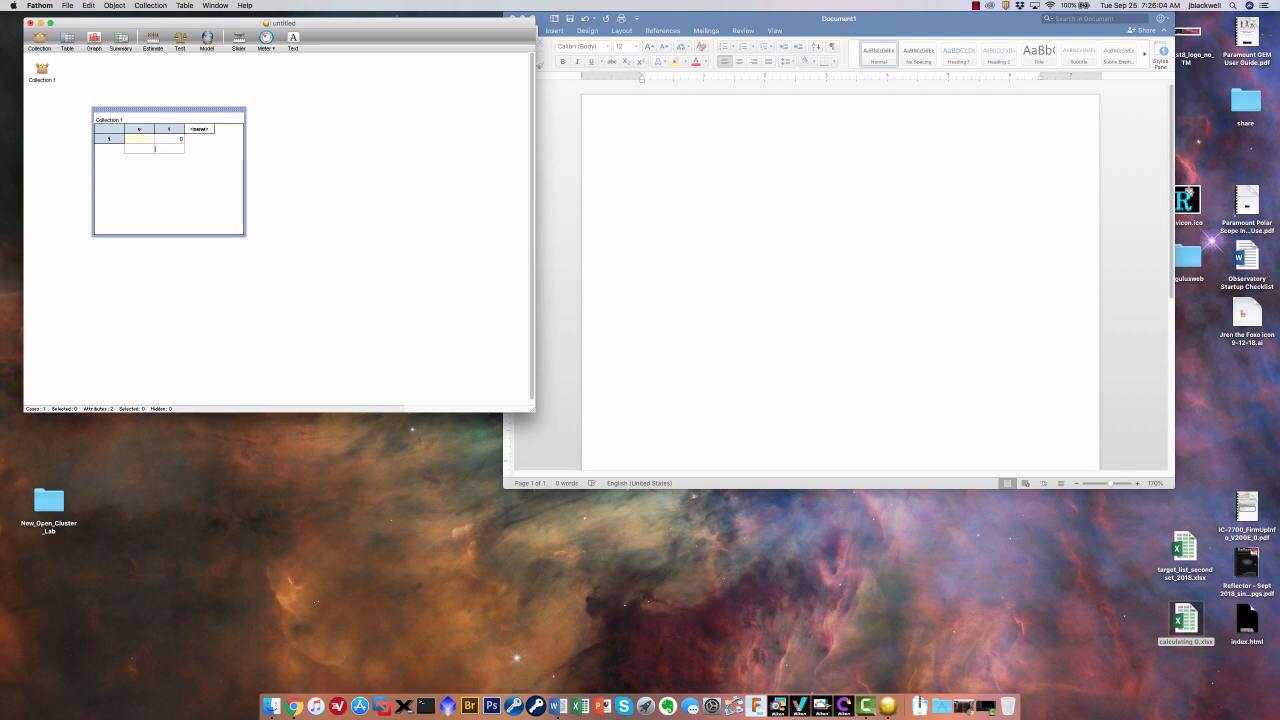
type("1 2 3 4 5 6")
key("Return")
type("7")
key("Return")
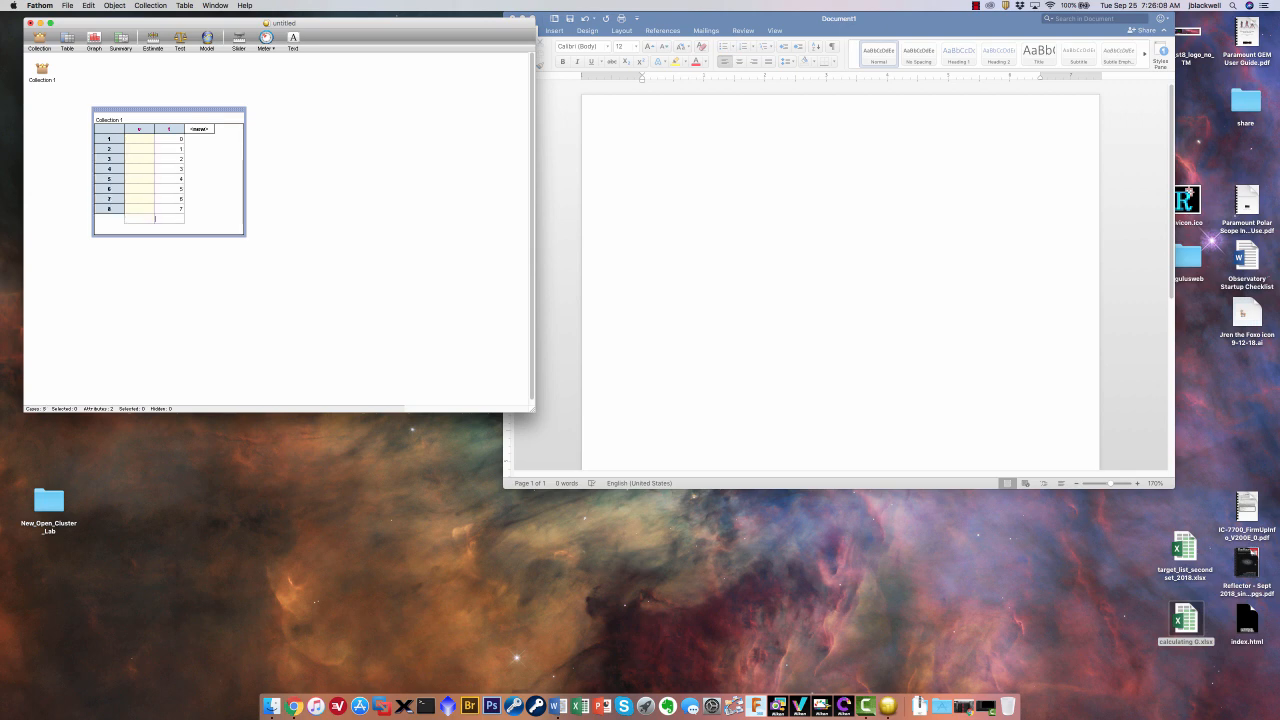
type("8")
key("Return")
type("9")
key("Return")
Fill the v column for t = 1 to 9 with 0, 1, 3, 4, 4.5, 6, 7, 8 and 12.
left_click(135, 139)
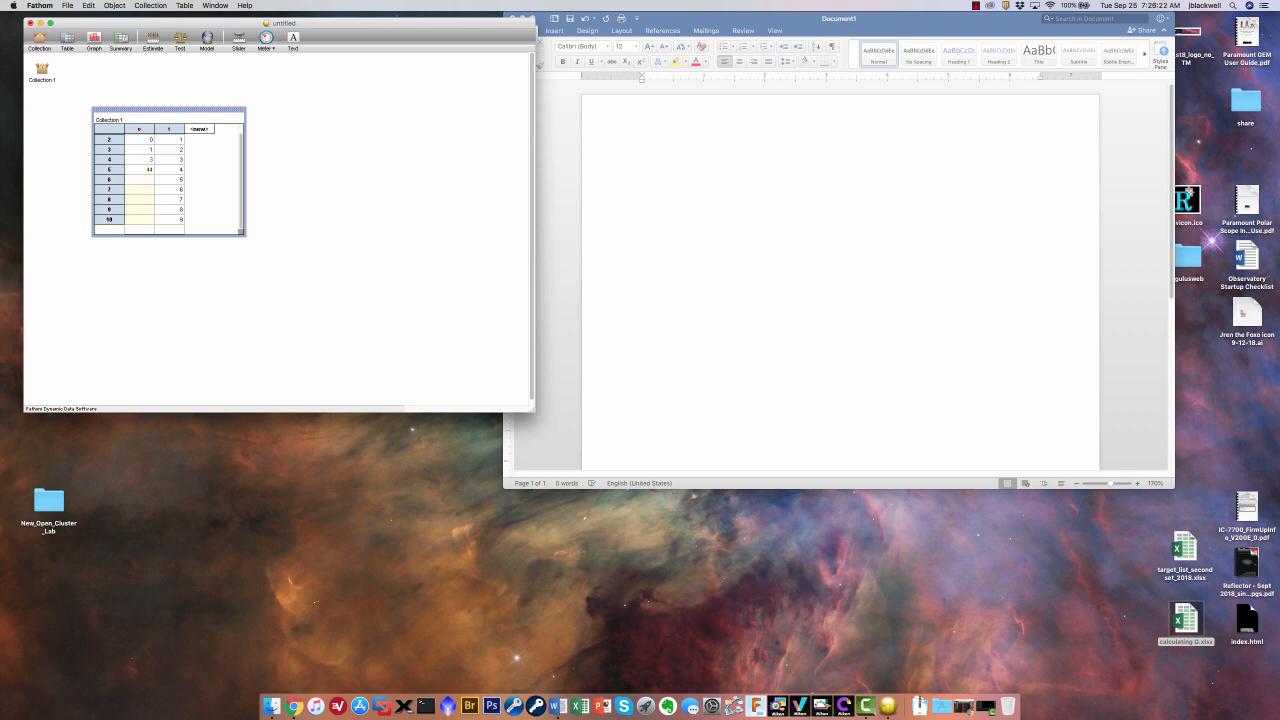
key("Up")
type("4")
type("7")
key("Return")
type("8")
type("12")
key("Up")
key("Escape")
Add a graph beside the repositioned table, with v on the vertical axis and t on the horizontal axis.
left_click_drag(178, 109, 136, 97)
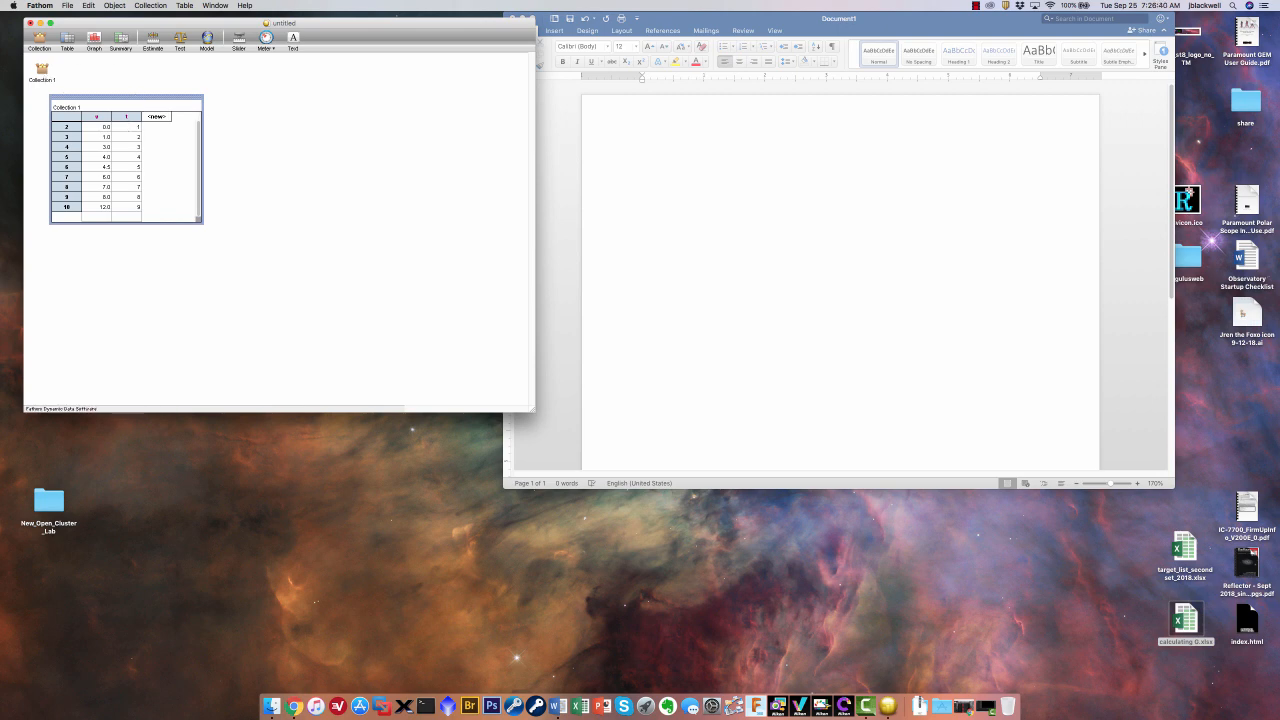
left_click_drag(94, 40, 243, 120)
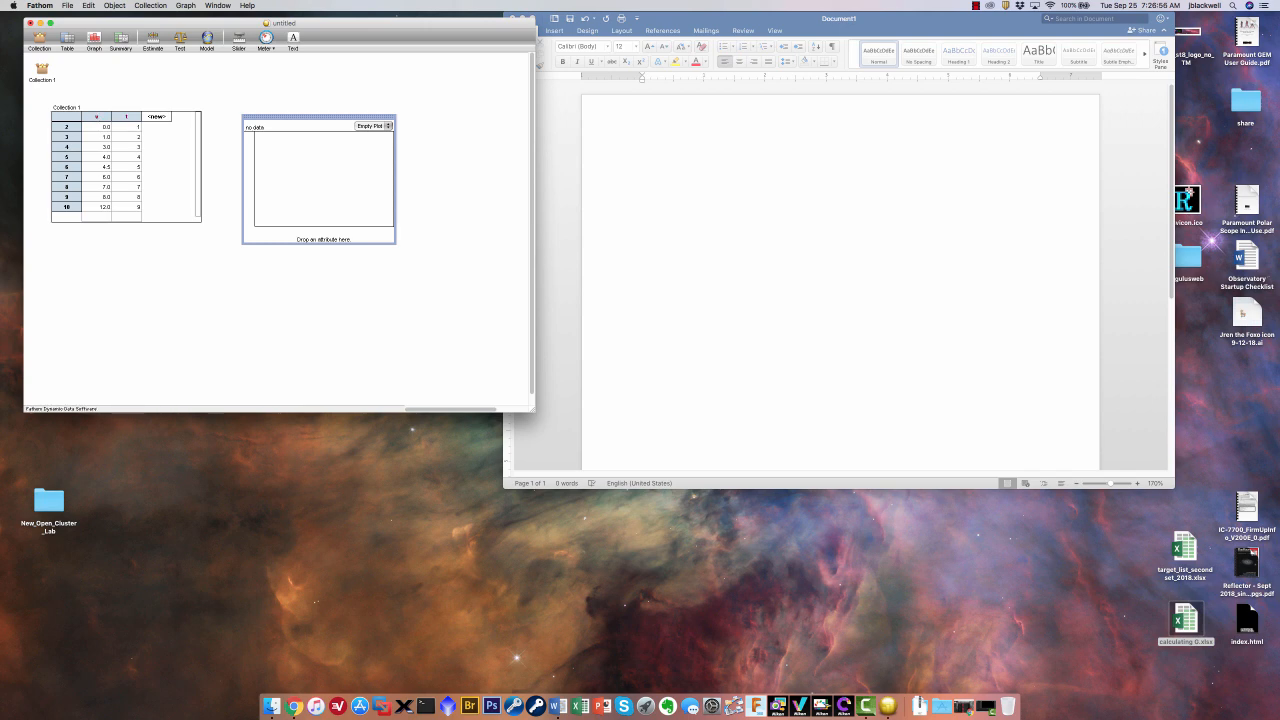
left_click(95, 117)
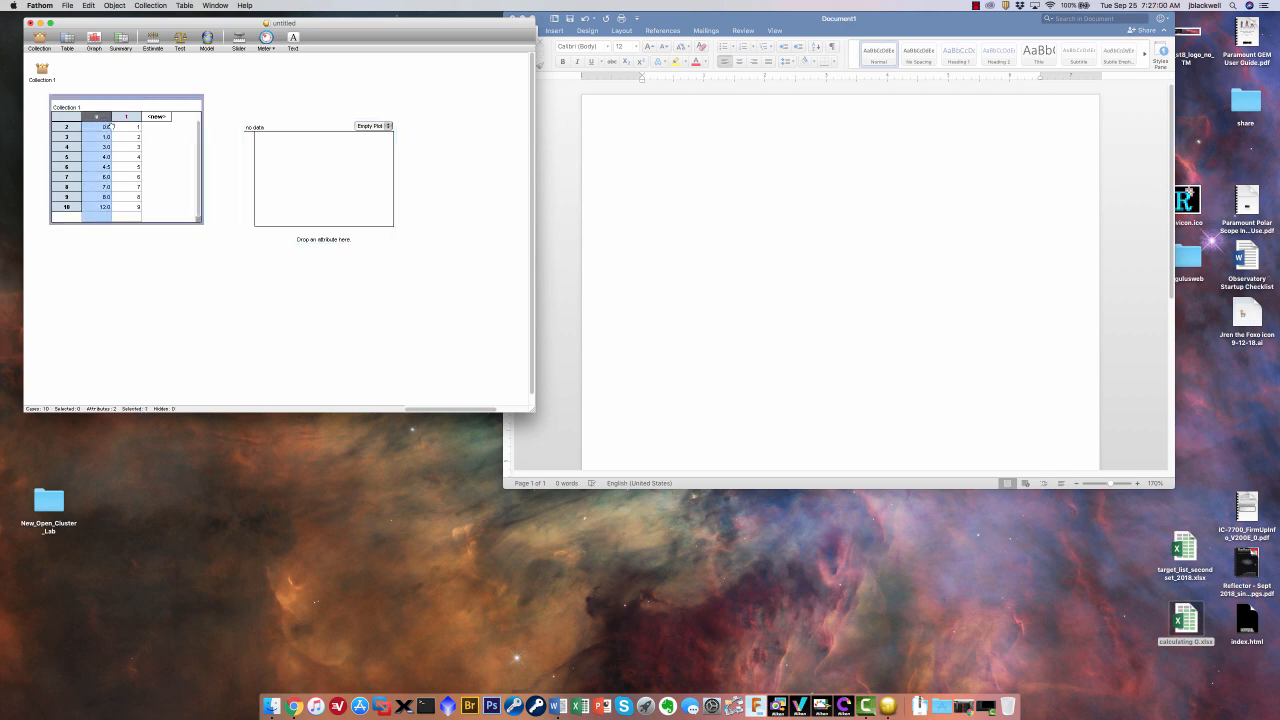
left_click_drag(95, 117, 248, 174)
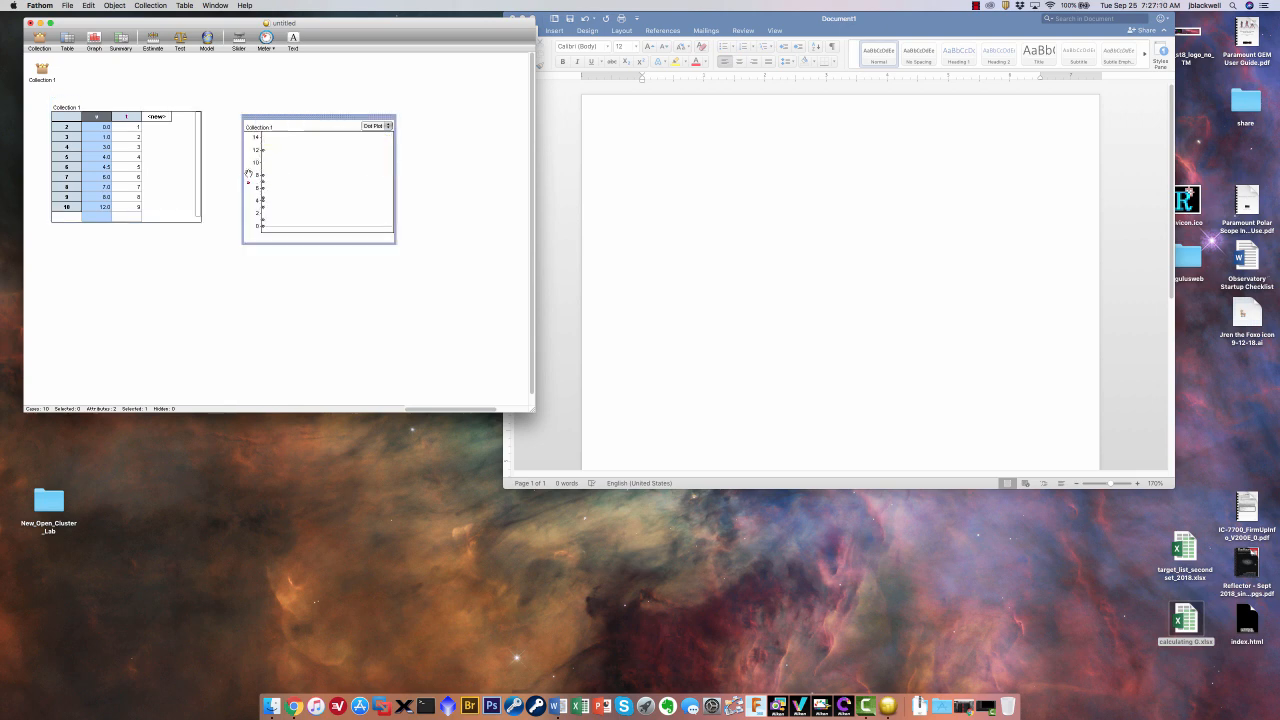
left_click(123, 117)
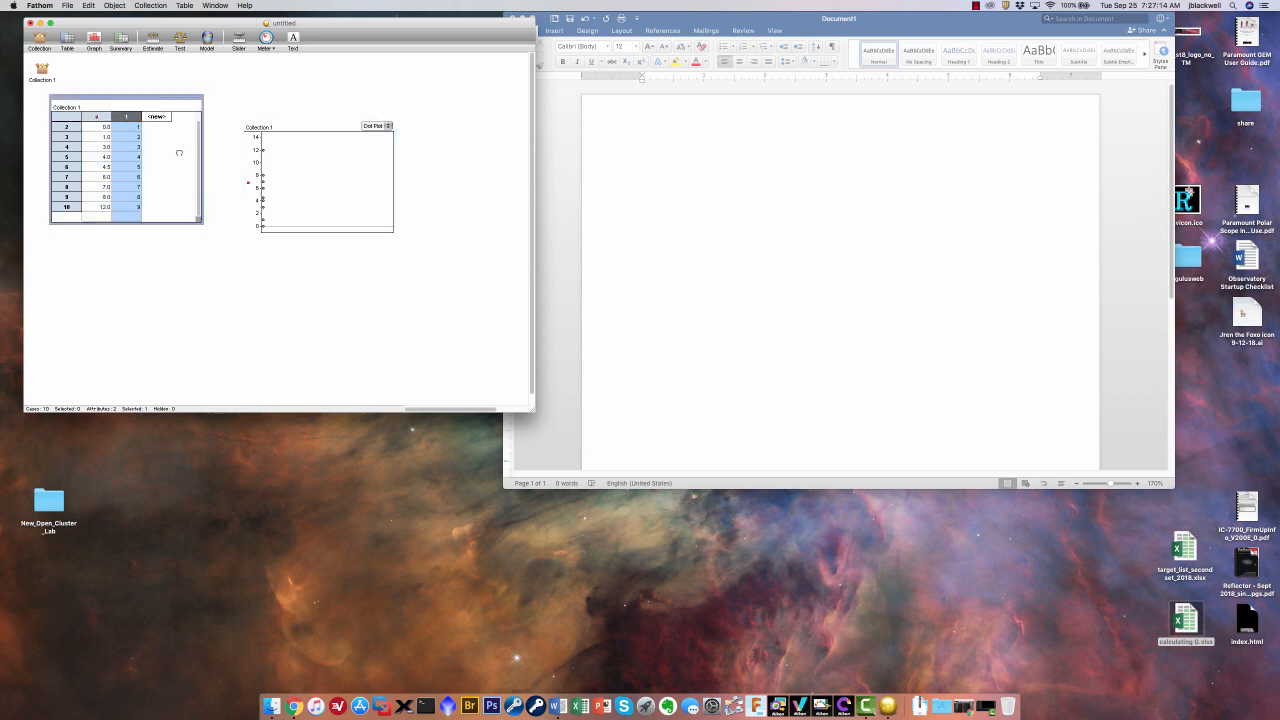
left_click_drag(179, 152, 305, 236)
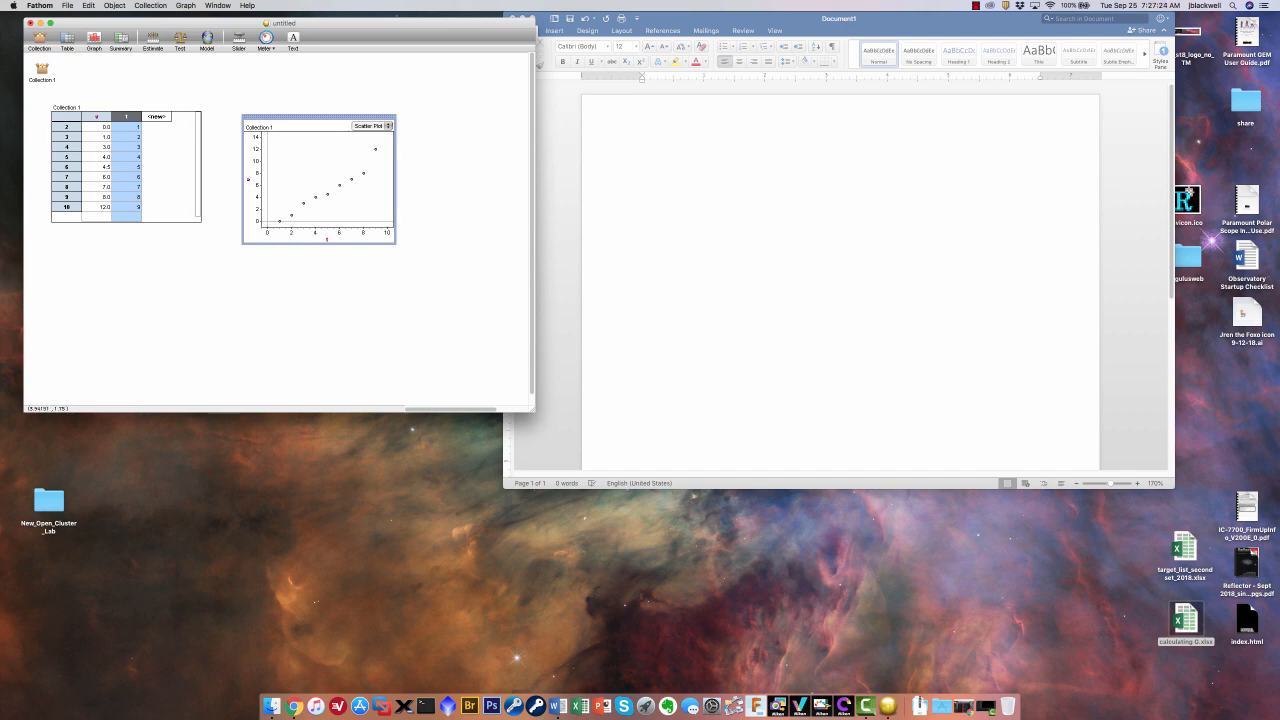
Try the Line Scatter Plot style on the graph and return it to Scatter Plot.
left_click(371, 126)
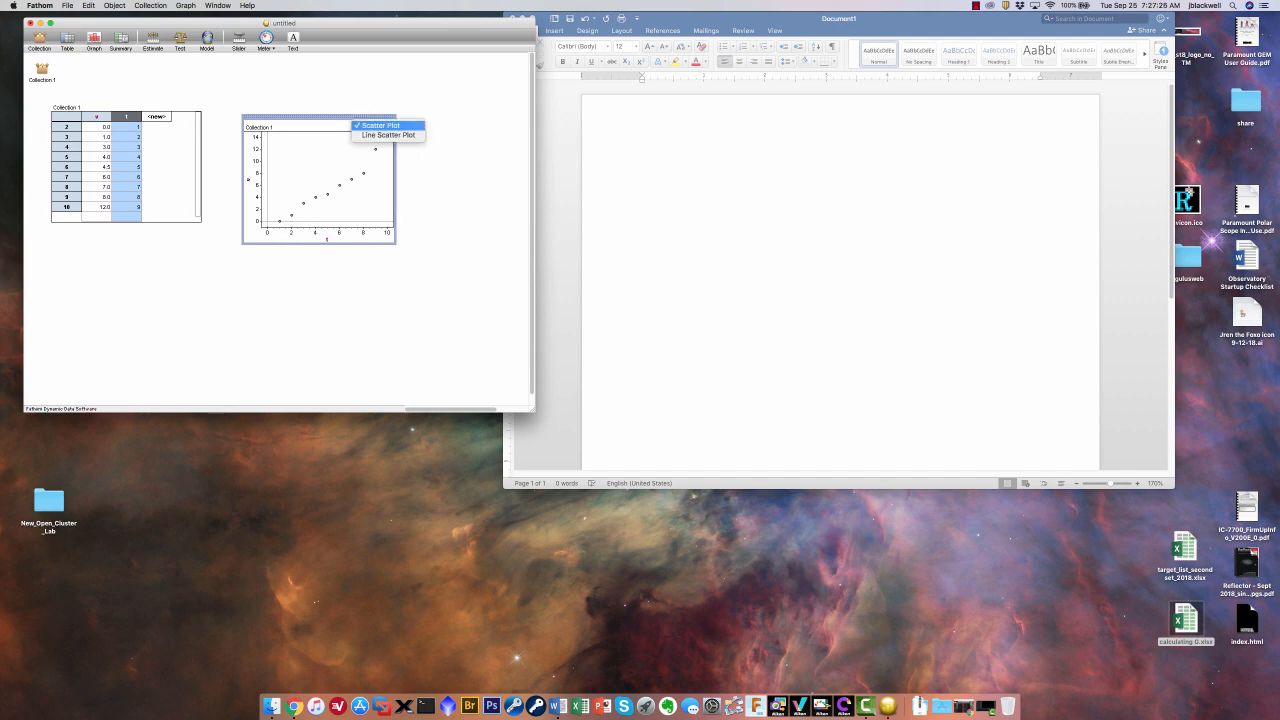
left_click(388, 134)
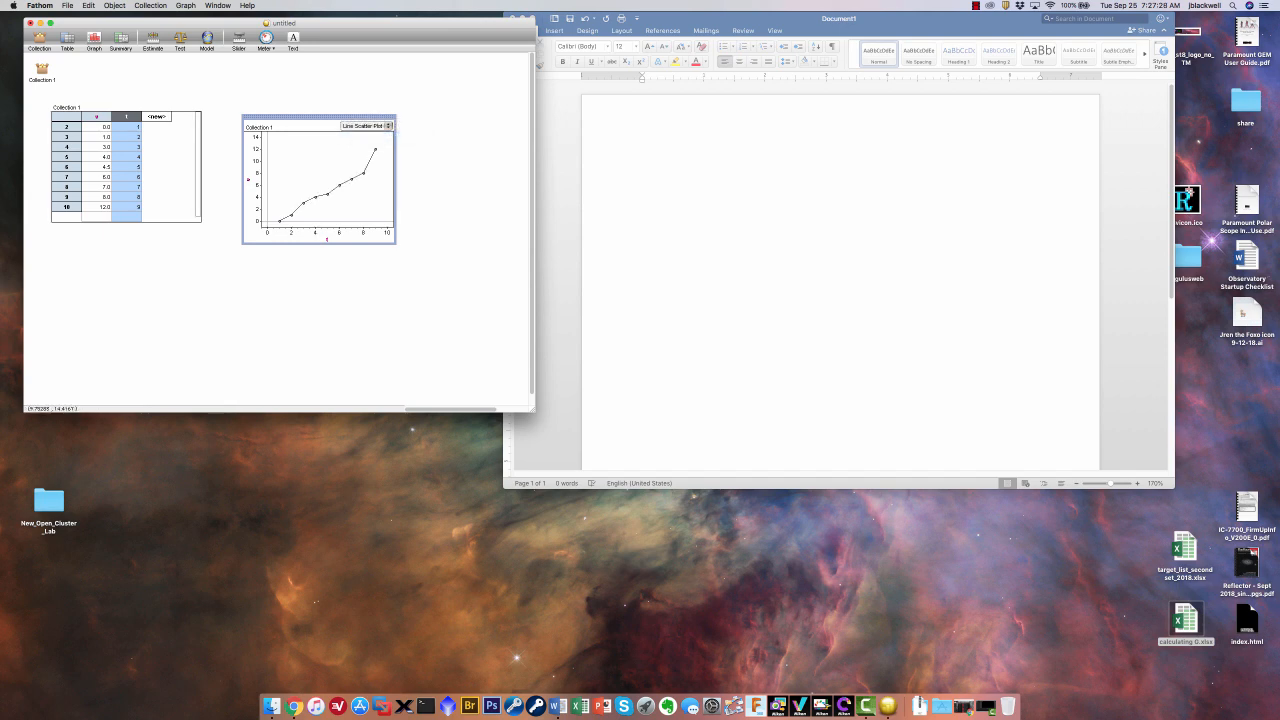
left_click(366, 126)
left_click(369, 135)
left_click(300, 300)
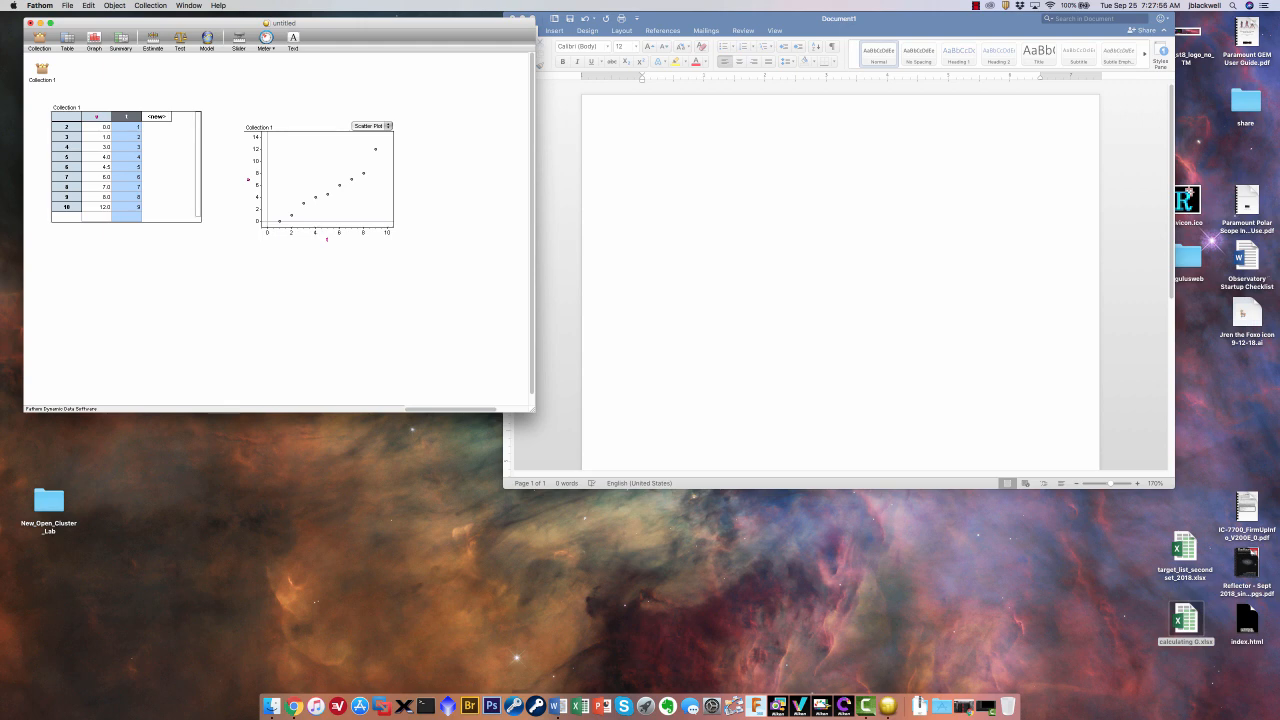
Add two sliders side by side below the graph and name them m and b.
left_click_drag(239, 42, 221, 265)
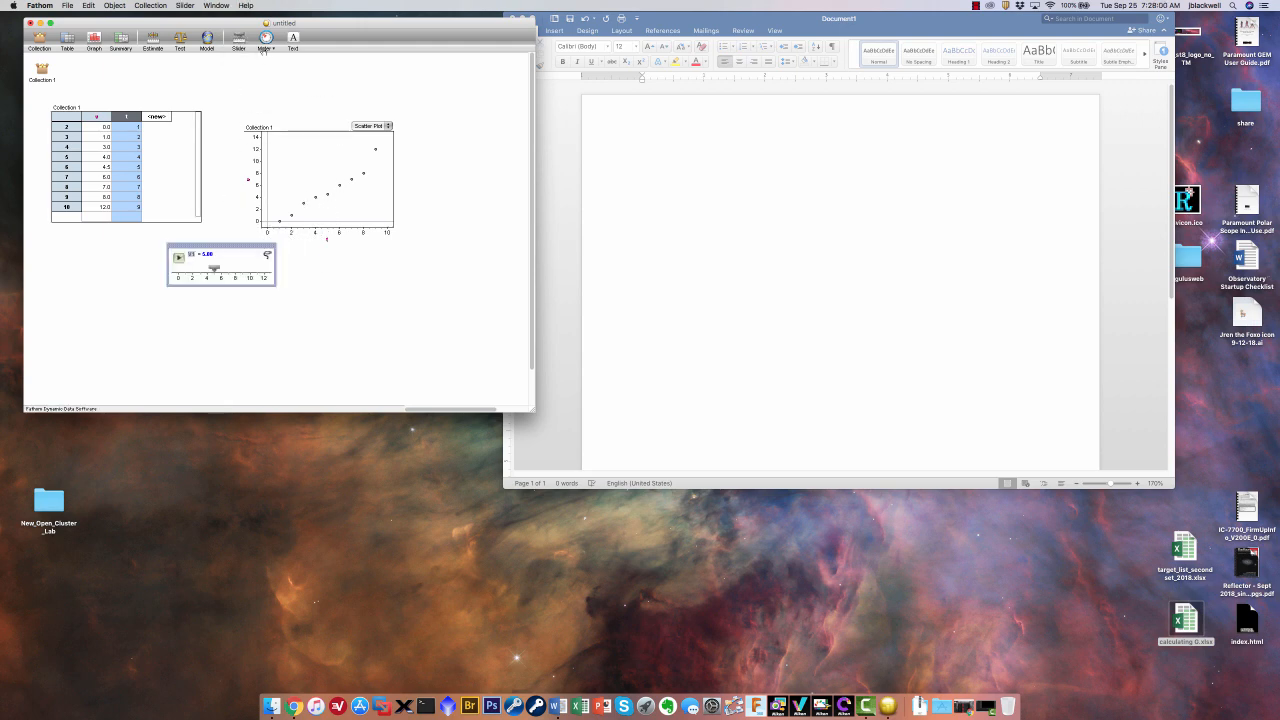
left_click_drag(239, 42, 316, 246)
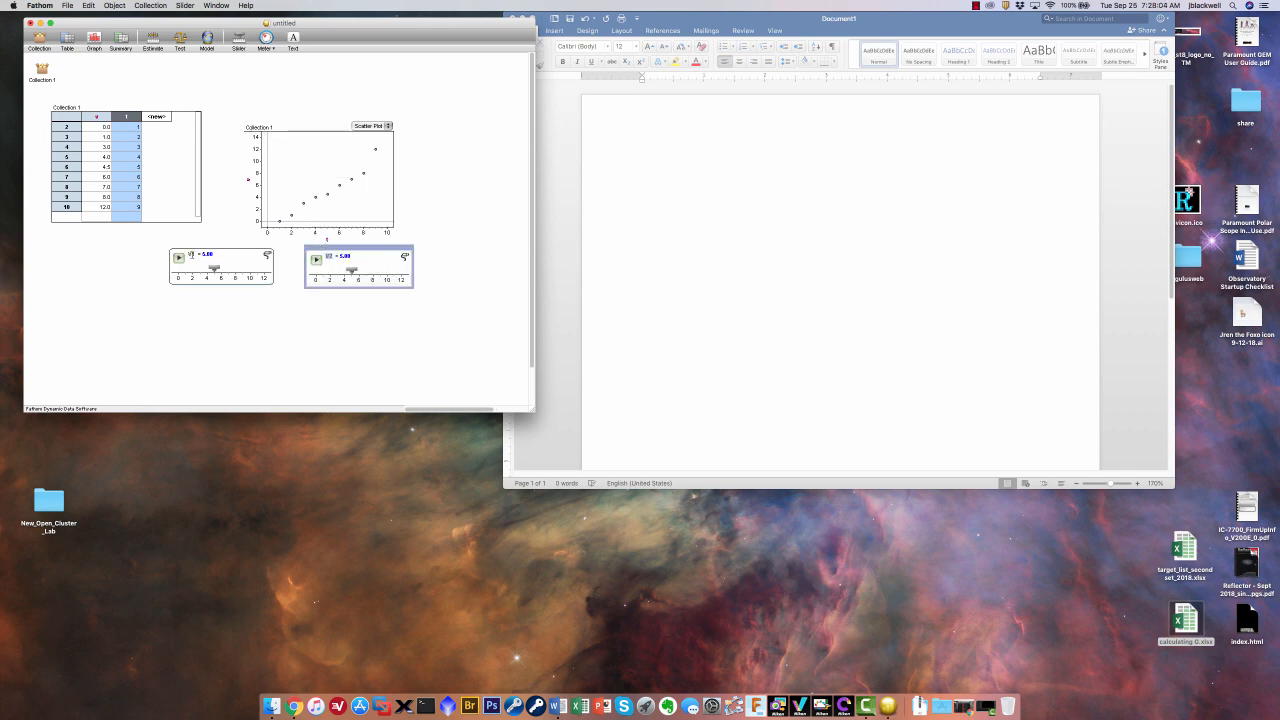
left_click(220, 262)
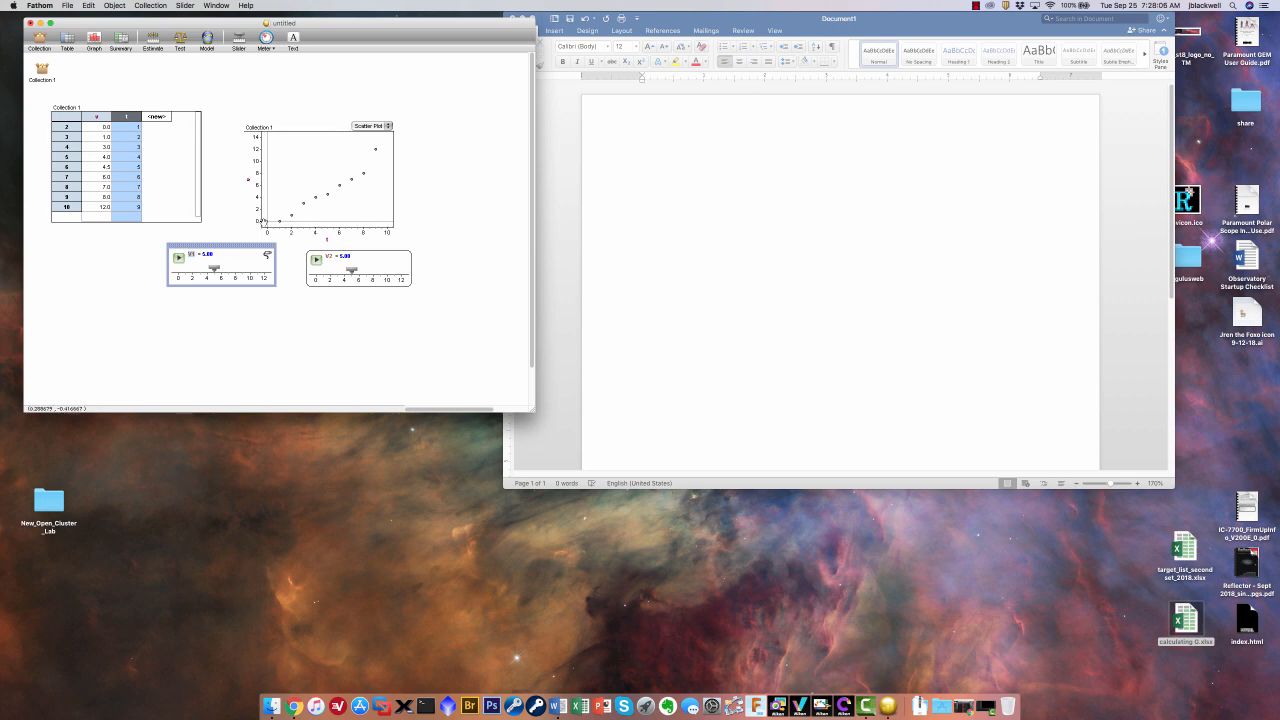
type("m")
double_click(328, 256)
double_click(328, 256)
type("b")
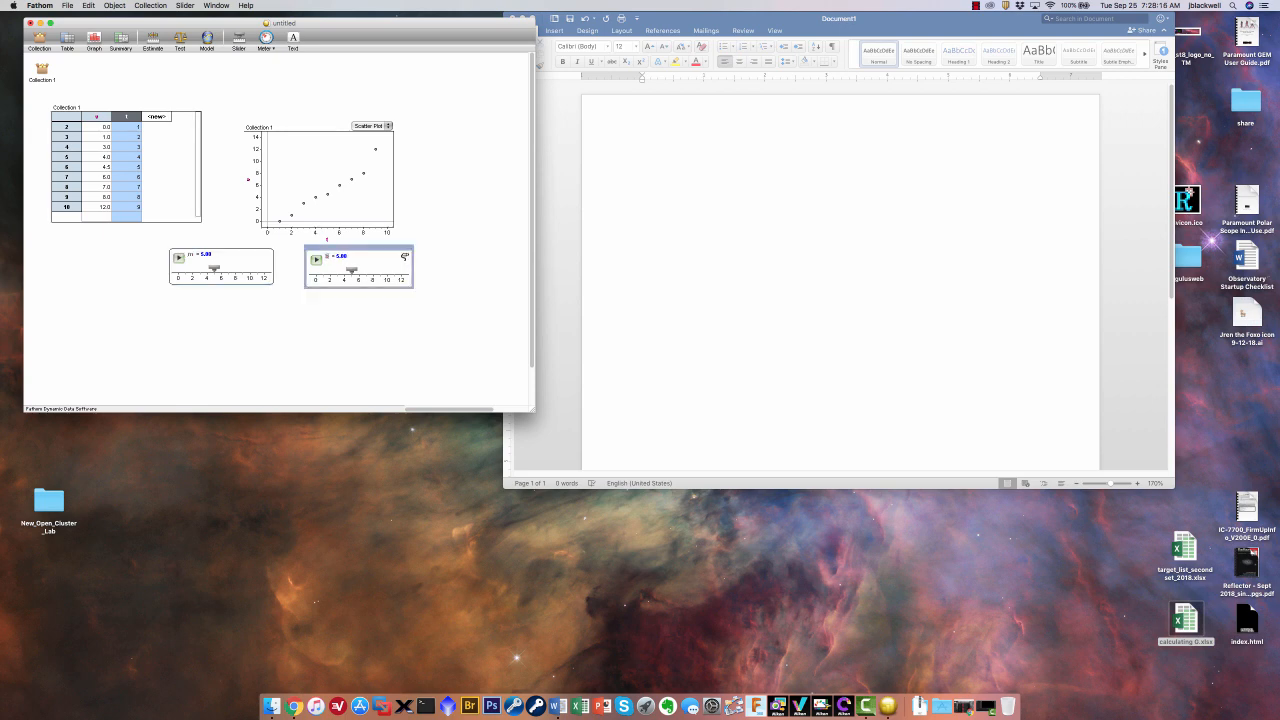
Move the graph up away from the sliders and plot the function m t + b on it.
left_click(322, 172)
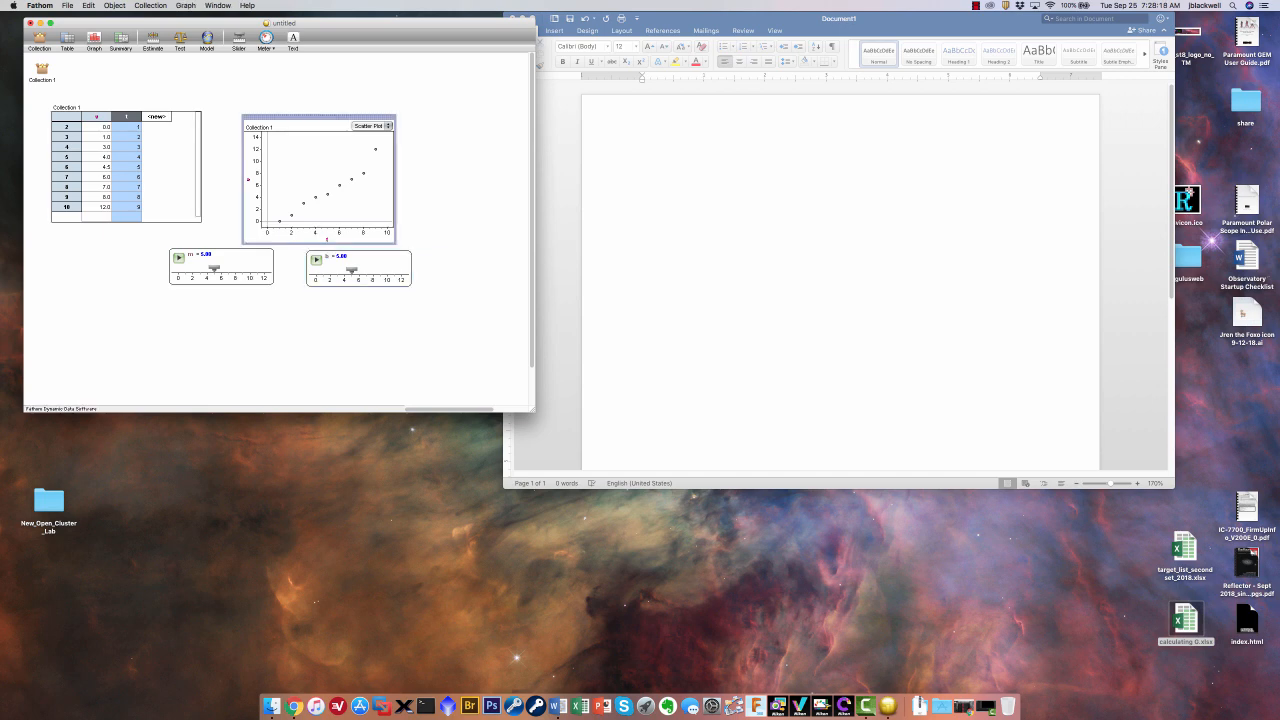
left_click_drag(316, 118, 316, 93)
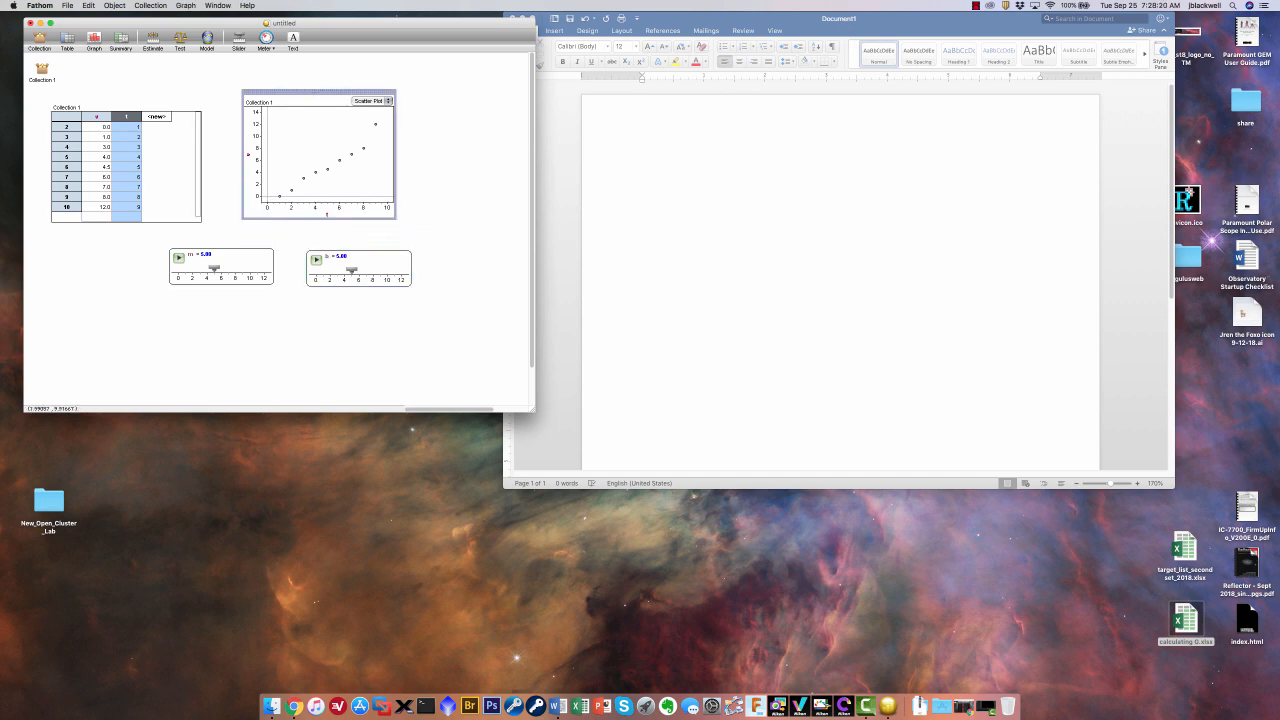
right_click(291, 138)
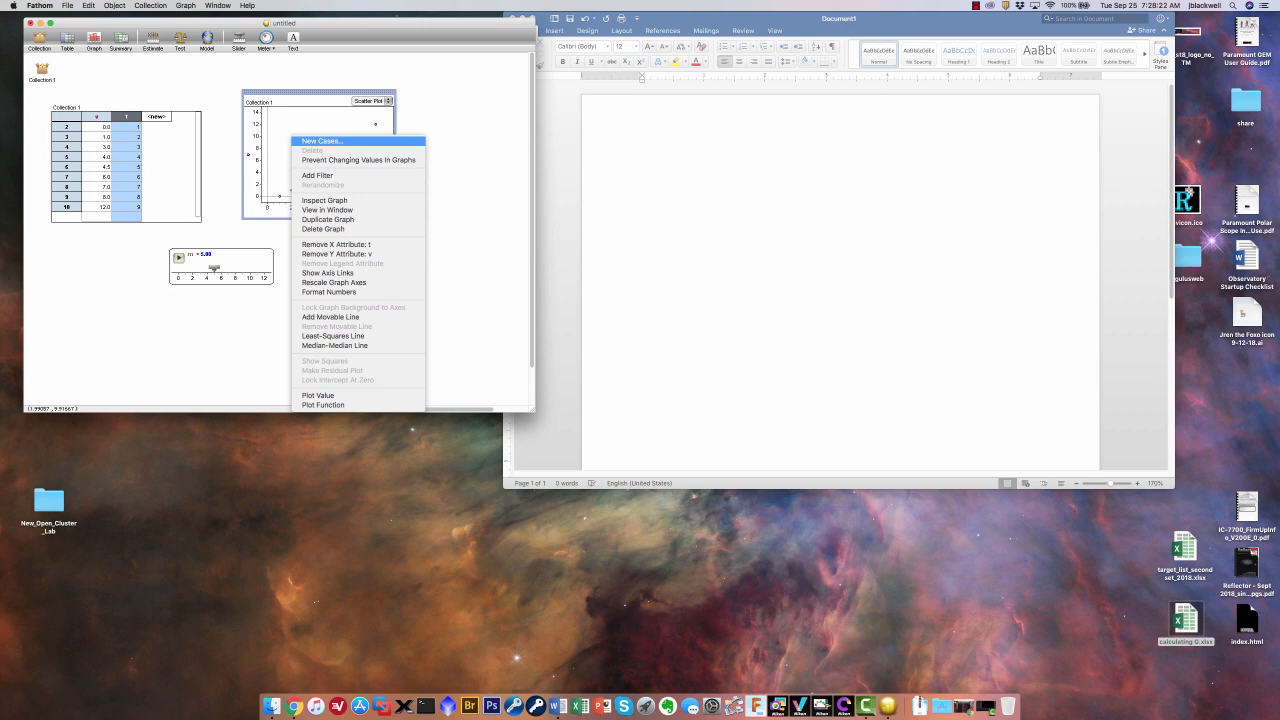
left_click(330, 405)
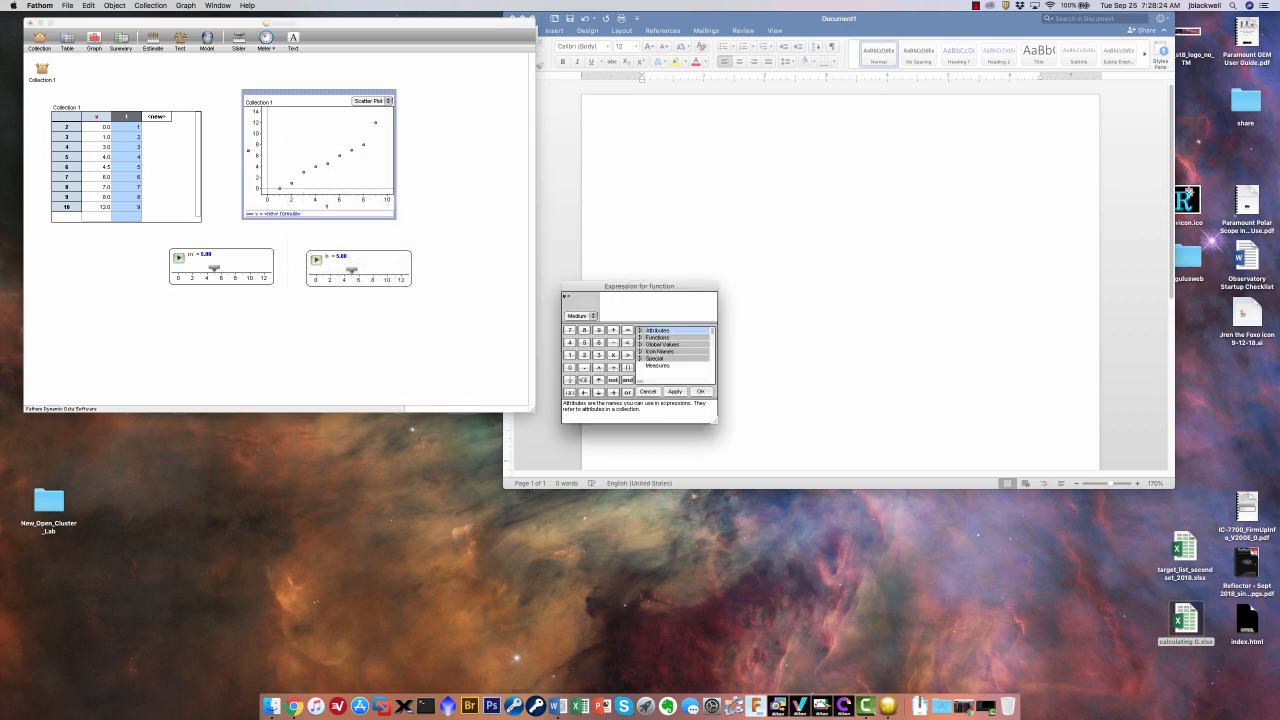
left_click_drag(639, 286, 313, 299)
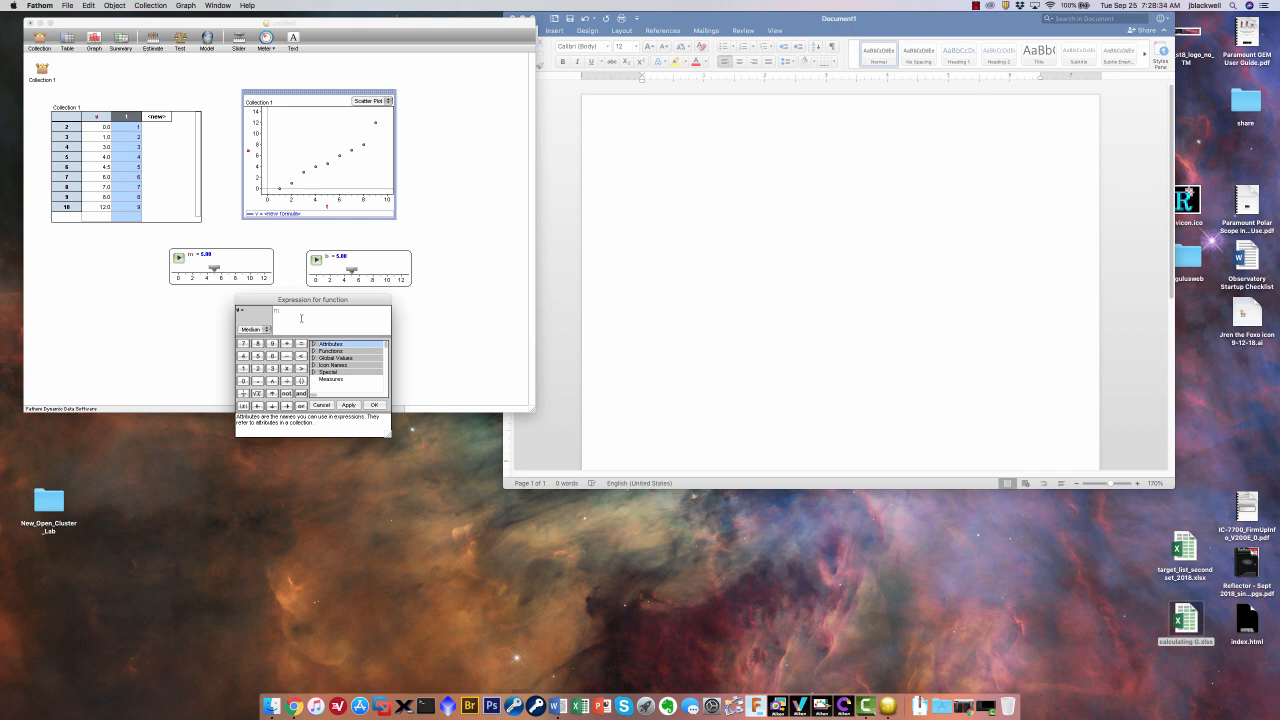
type("t + b")
key("Return")
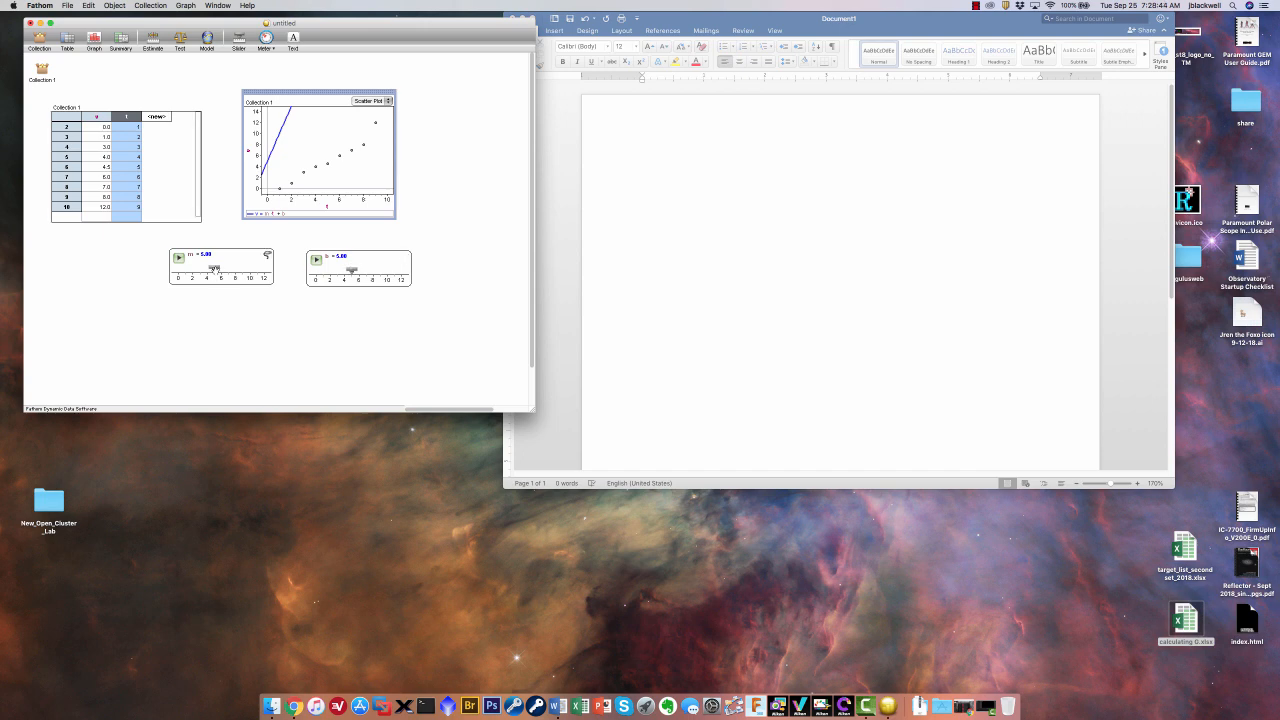
Fit the plotted line to the data points by adjusting the sliders to m about 1.36 and b about -1.6.
mouse_move(214, 268)
left_mouse_down()
mouse_move(178, 268)
mouse_move(192, 268)
left_mouse_up()
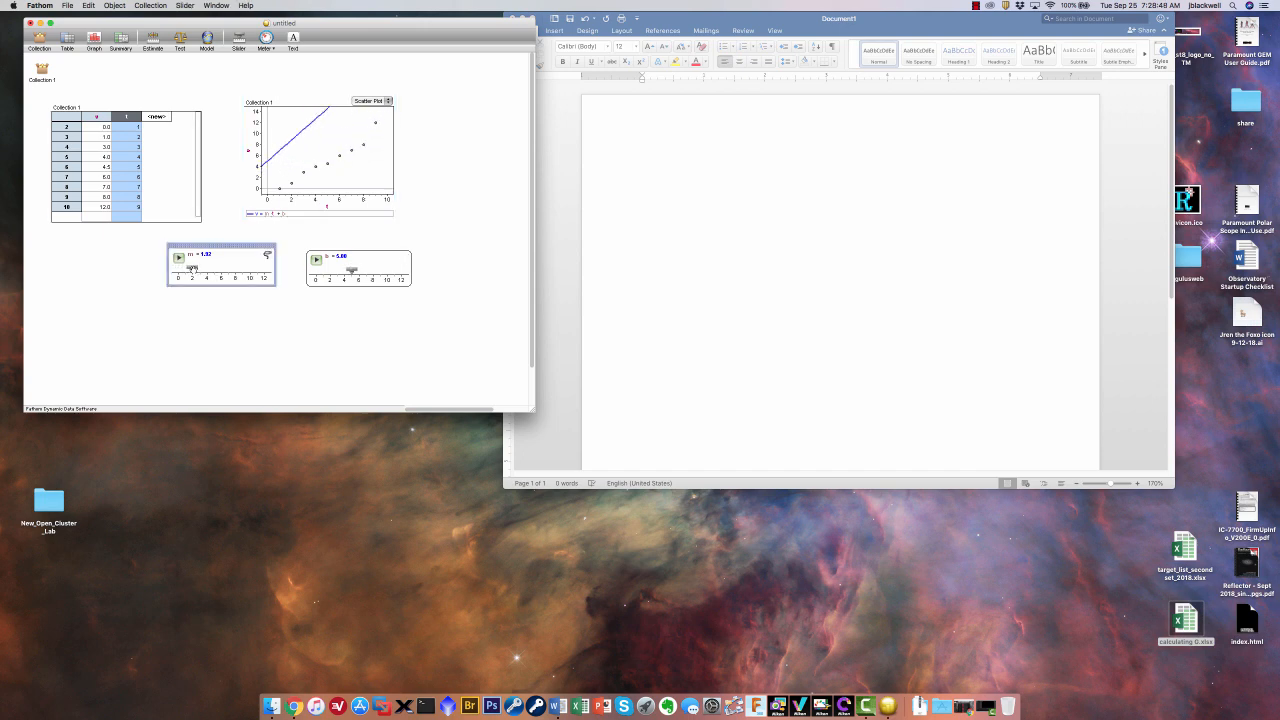
left_click_drag(352, 268, 316, 270)
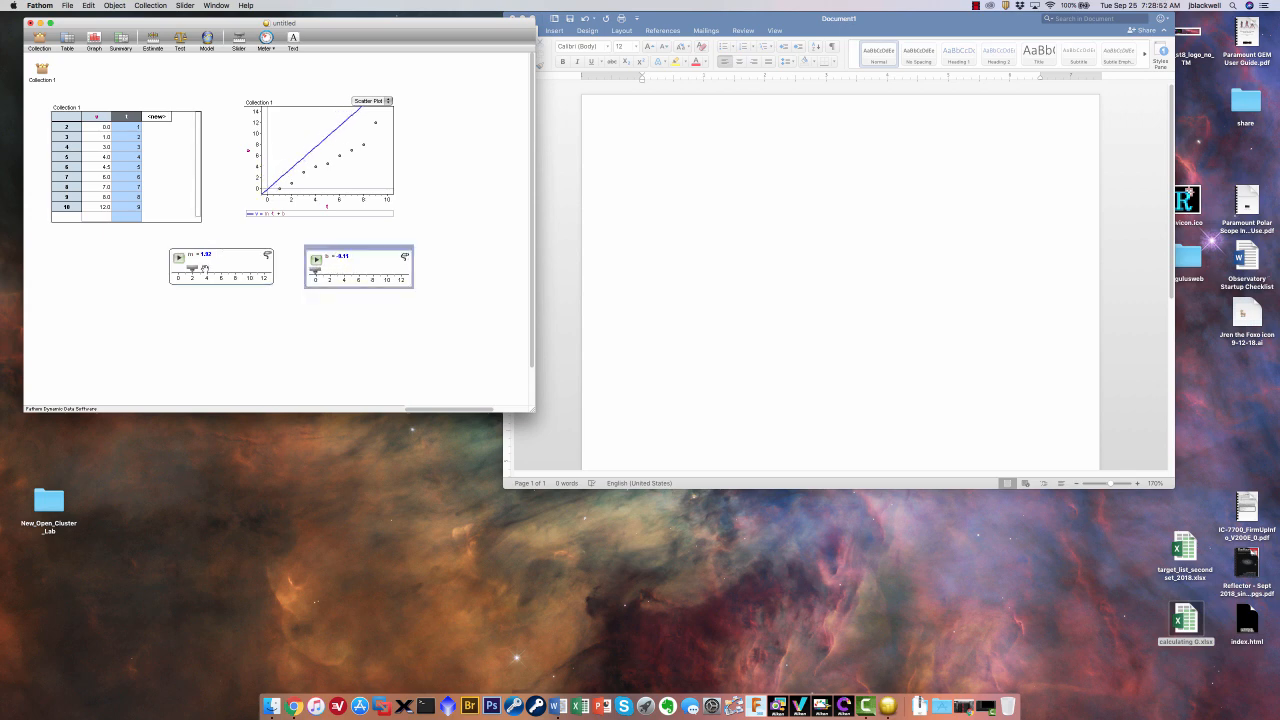
left_click_drag(189, 268, 189, 268)
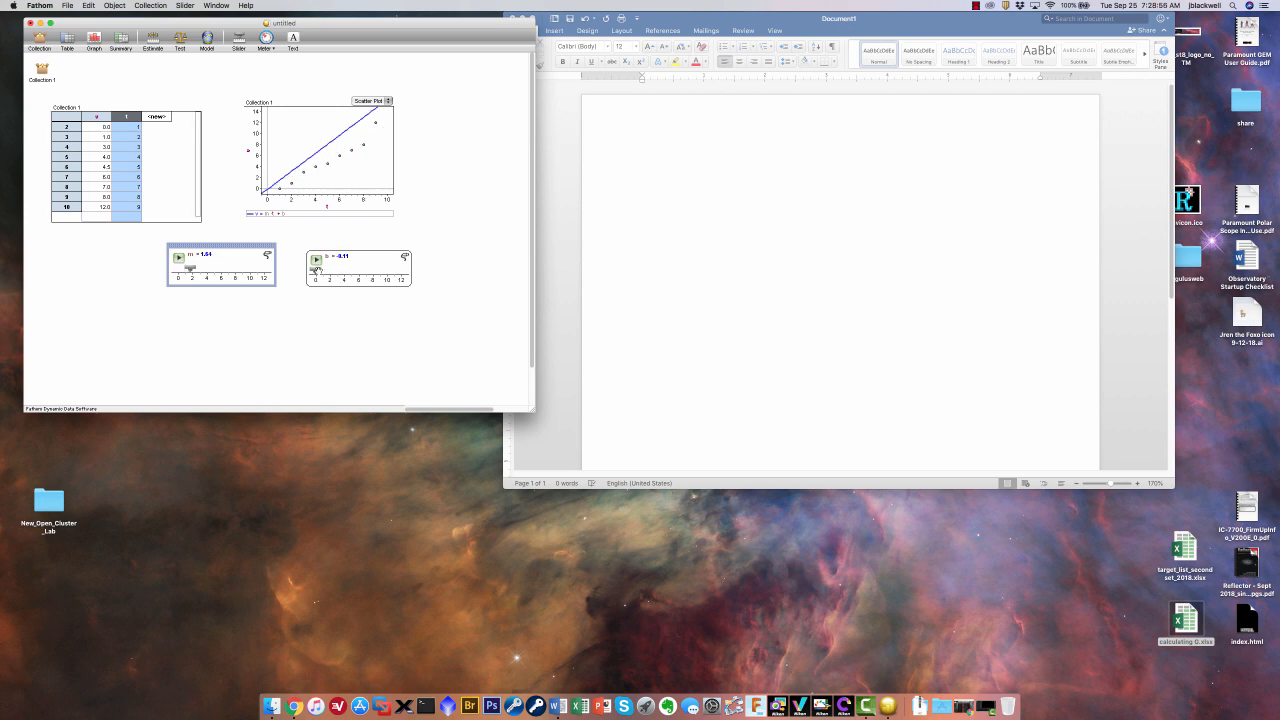
mouse_move(316, 270)
left_mouse_down()
mouse_move(358, 276)
mouse_move(333, 270)
left_mouse_up()
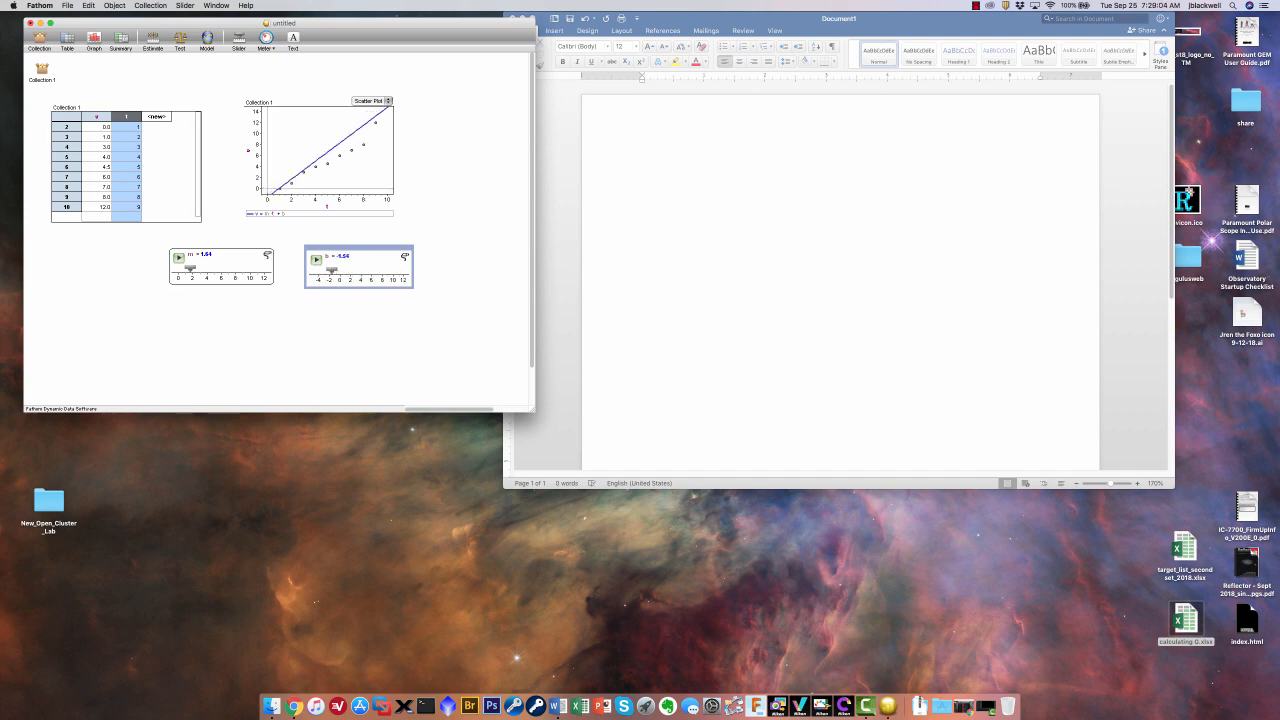
left_click_drag(190, 268, 188, 268)
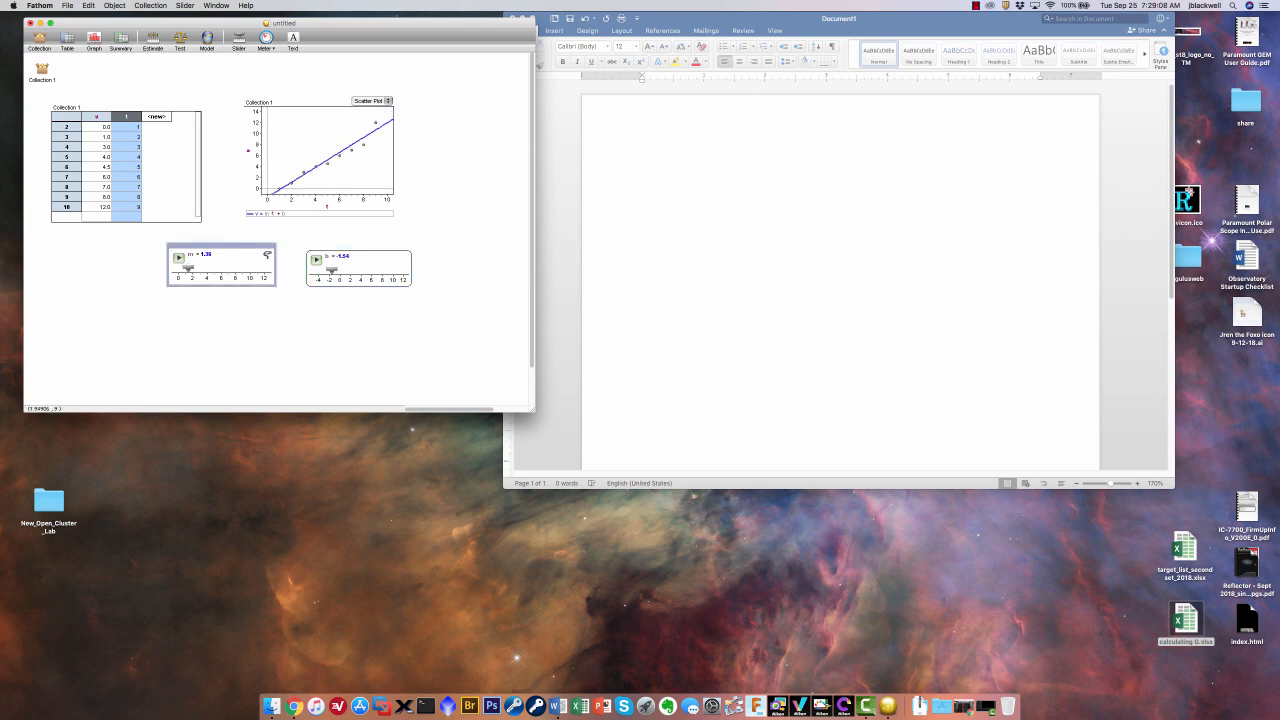
Enlarge the scatter plot to fill the space above the sliders and copy it as a picture.
left_click(350, 172)
left_click_drag(242, 90, 206, 66)
left_click_drag(395, 218, 414, 237)
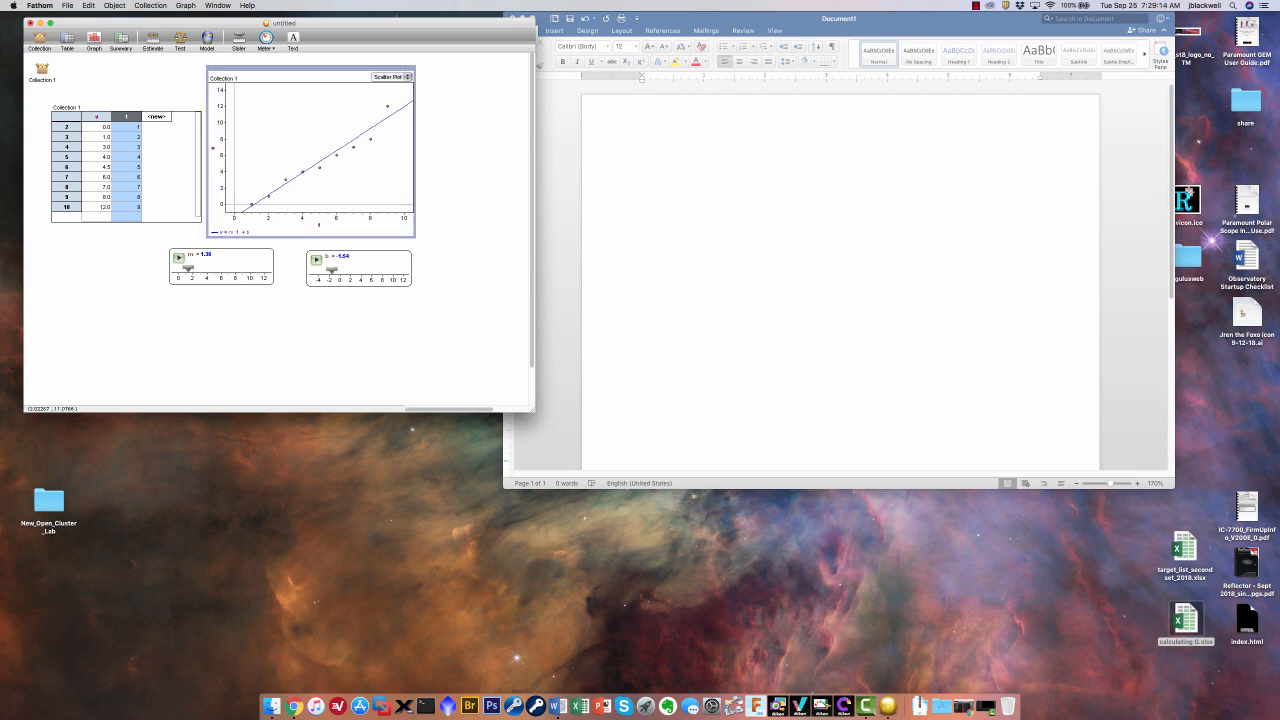
left_click(88, 5)
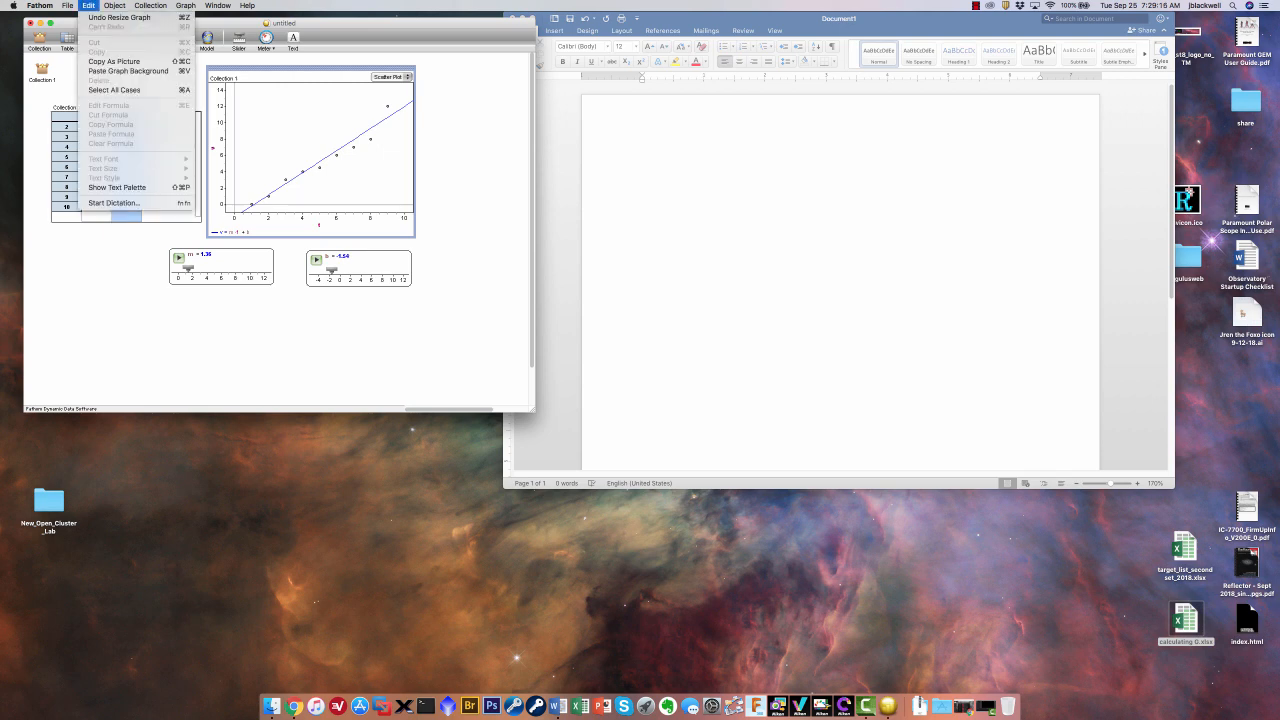
left_click(114, 62)
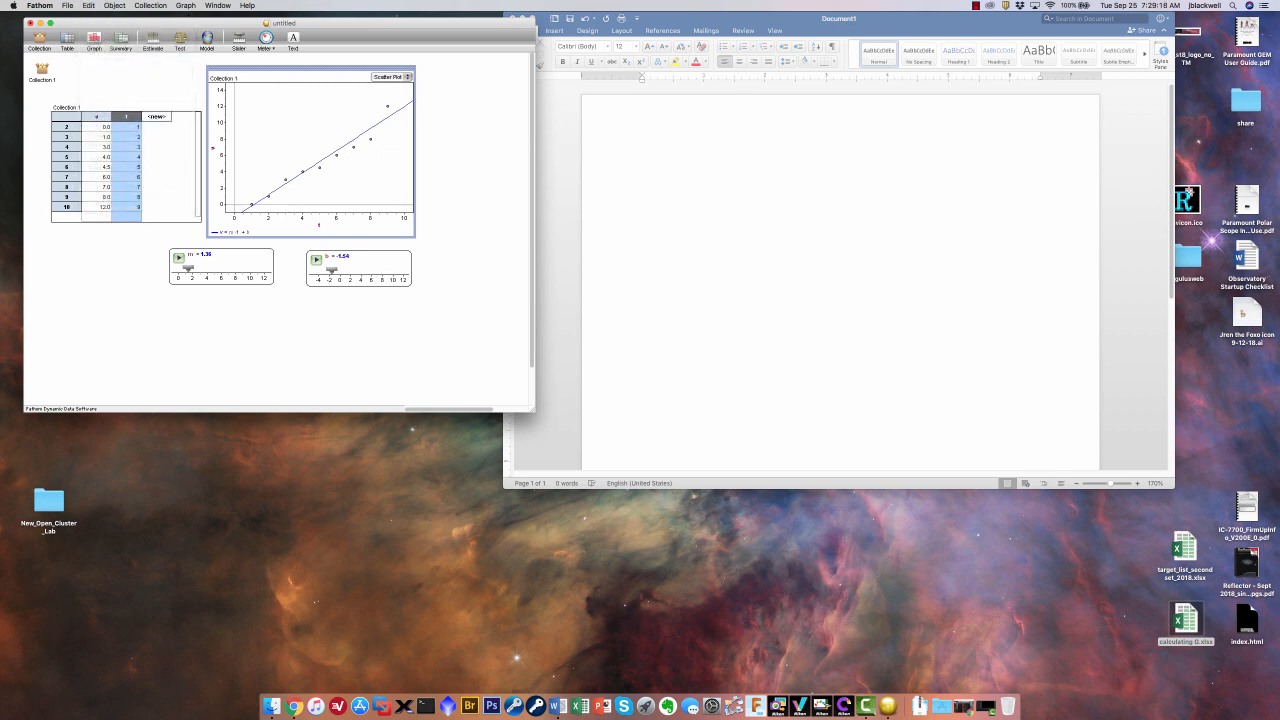
Switch to the blank Word document and enter the text "Some MS Word... lab report".
left_click(642, 161)
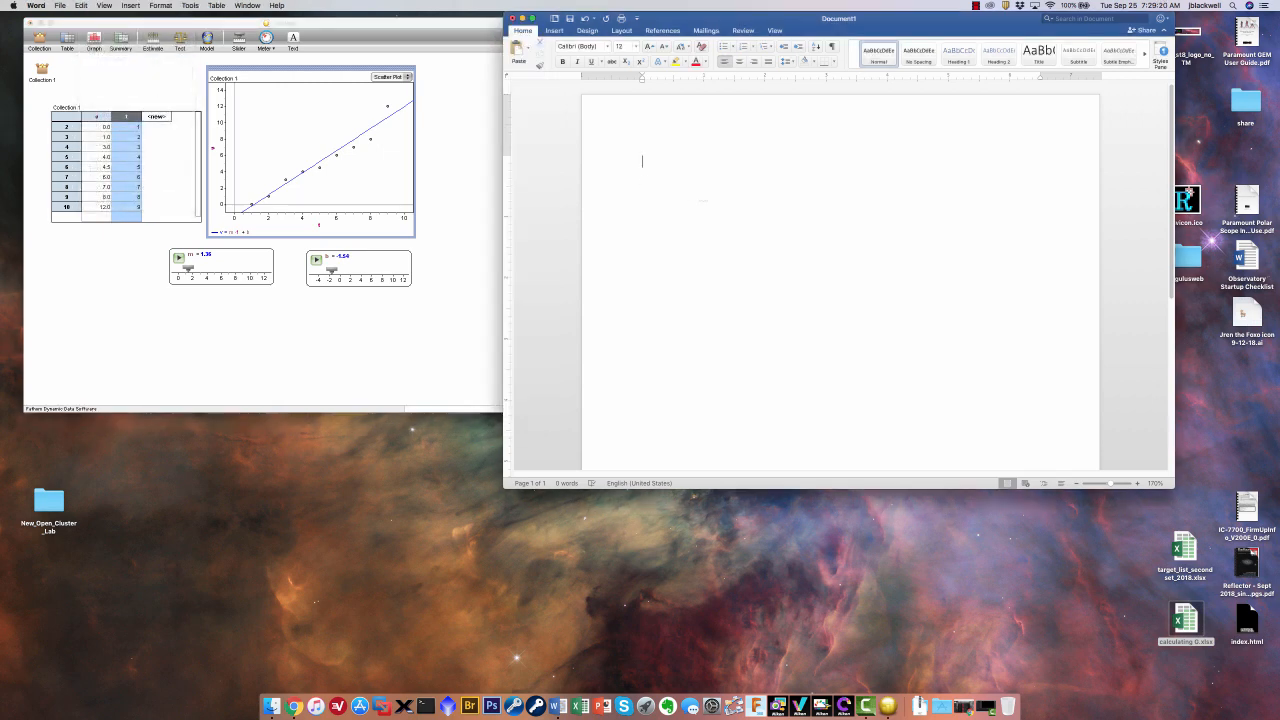
type("Some MS Word... lab report")
Try to paste the copied graph below the report text, then delete the pasted picture.
left_click(81, 5)
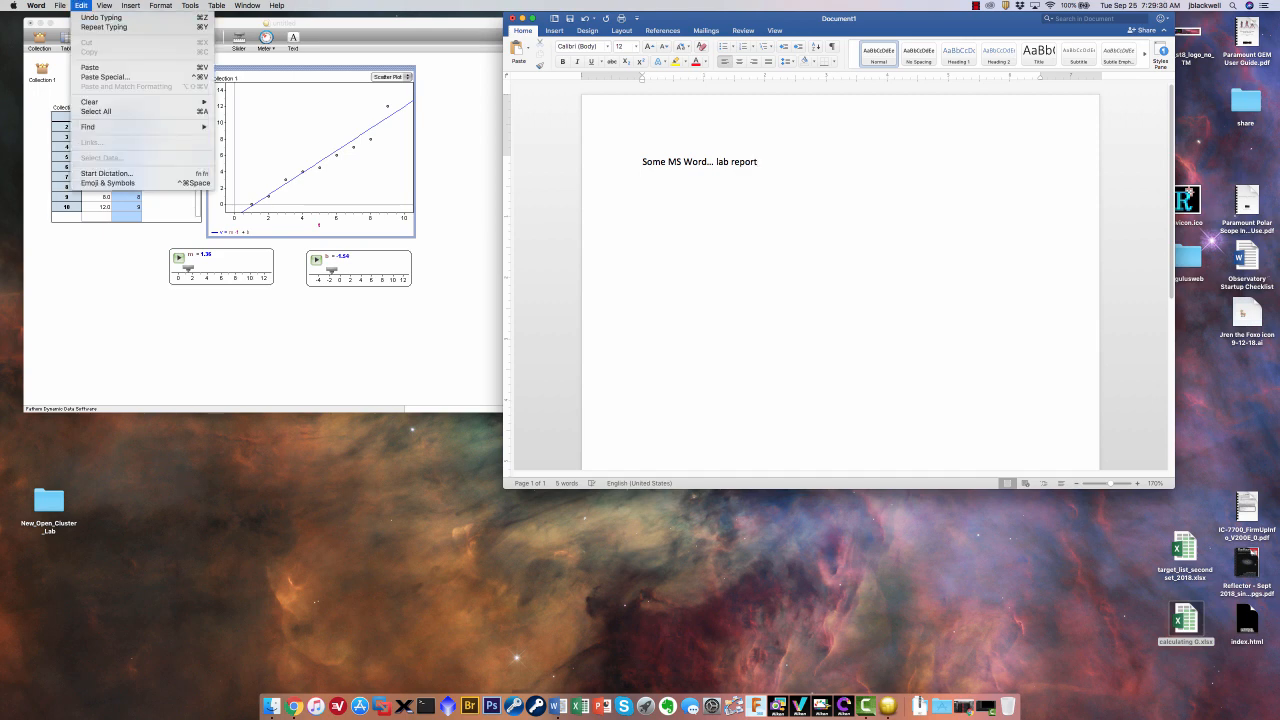
left_click(90, 67)
left_click(808, 340)
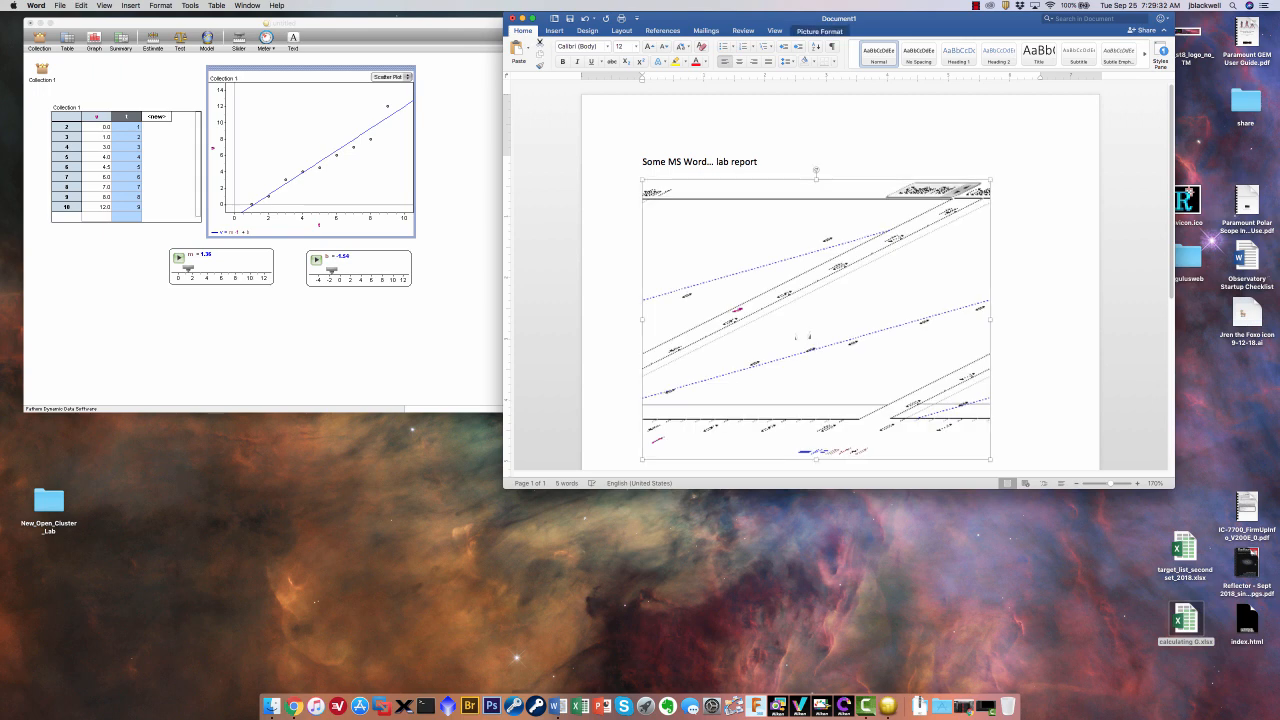
key("BackSpace")
key("super+v")
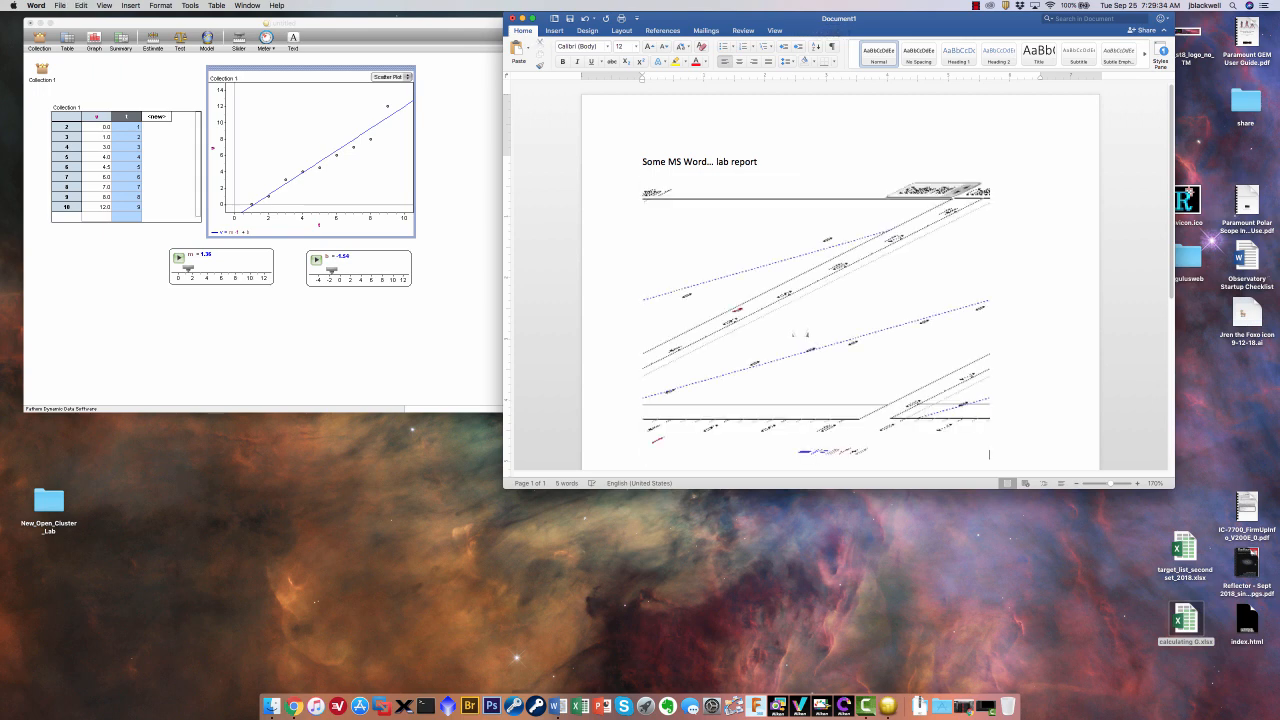
left_click(808, 336)
key("BackSpace")
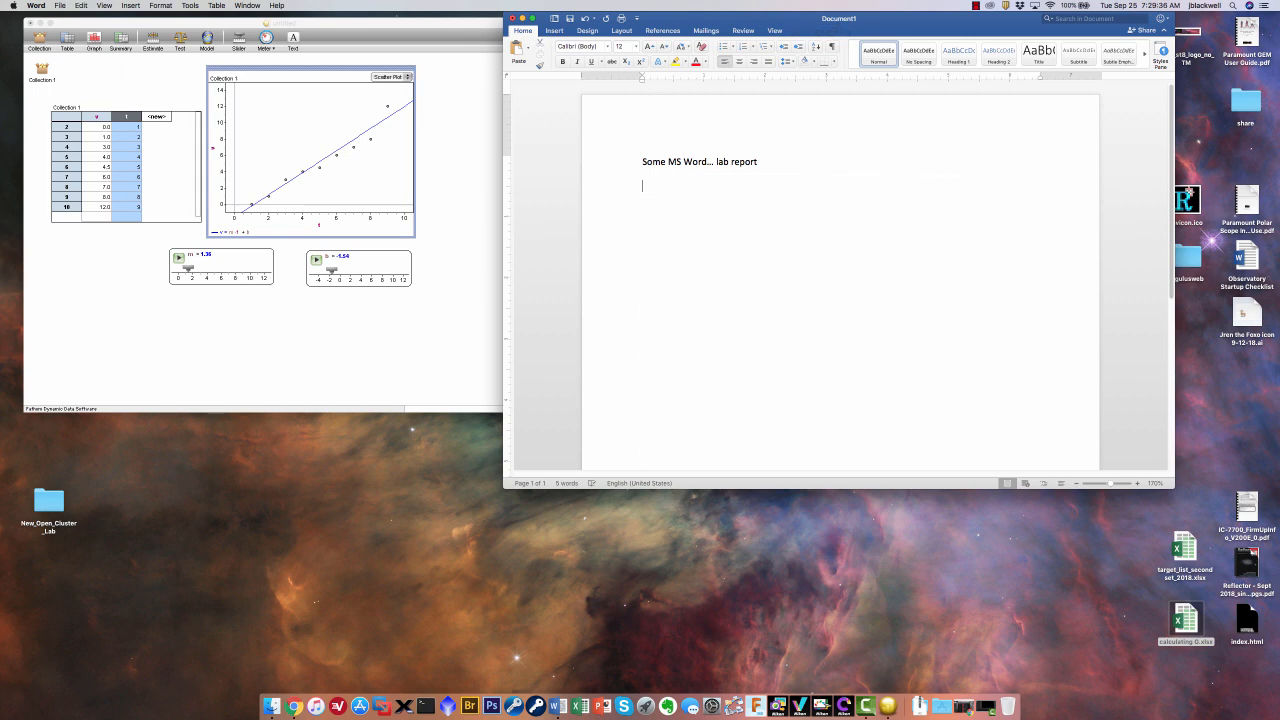
Switch to Fathom, shrink the scatter plot proportionally and copy it as a picture.
left_click(415, 236)
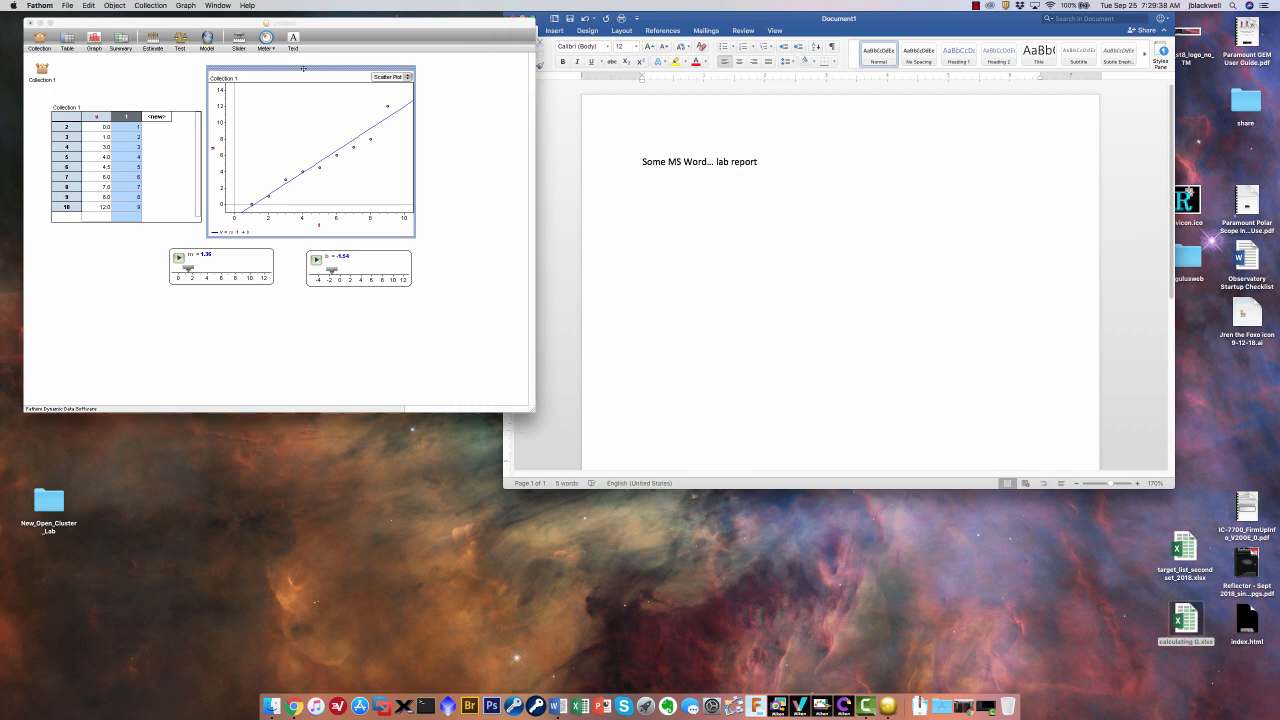
left_click_drag(415, 236, 370, 210)
left_click(88, 5)
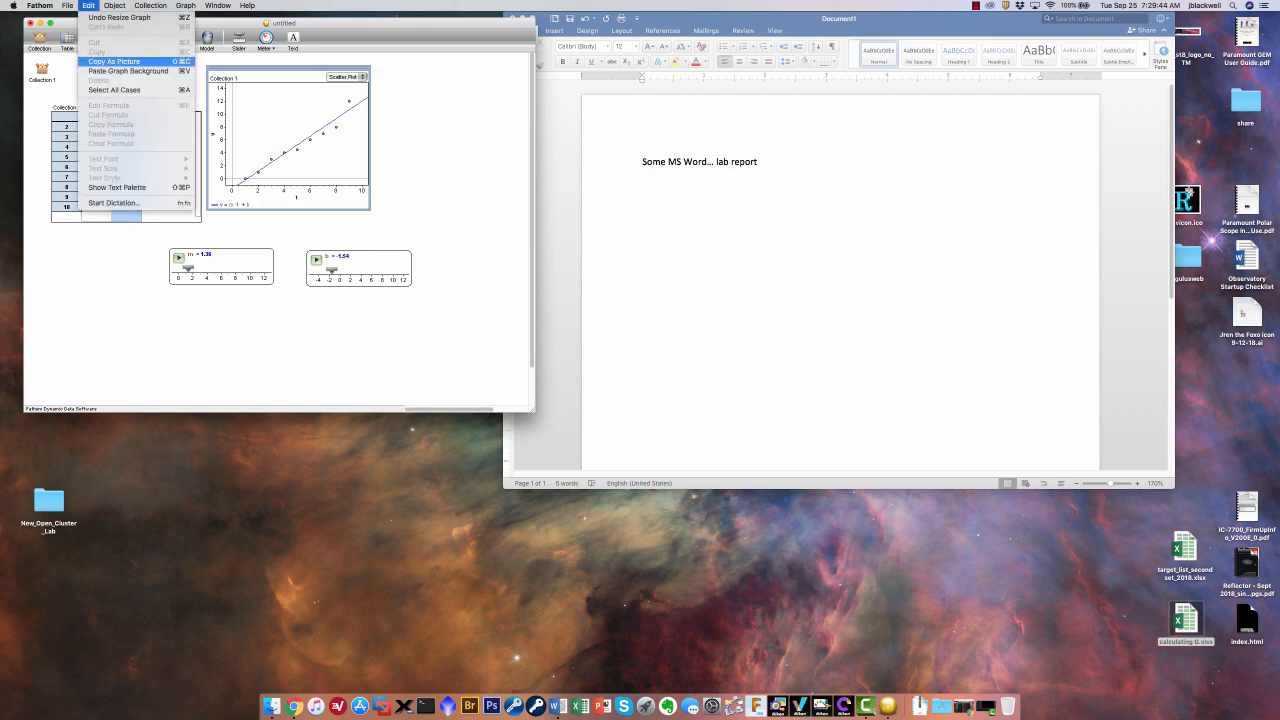
left_click(130, 61)
Switch to Word, paste the graph picture below the report text and scale it down slightly from its corner.
left_click(748, 220)
key("super+v")
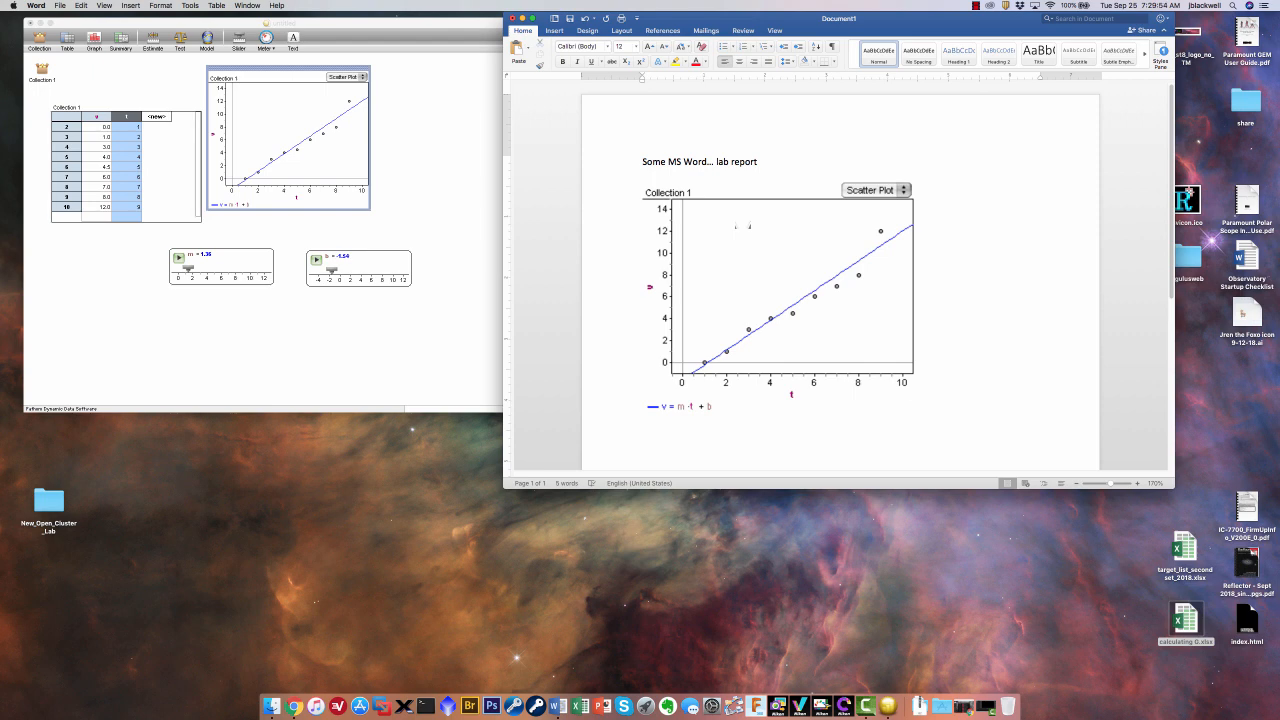
left_click(757, 266)
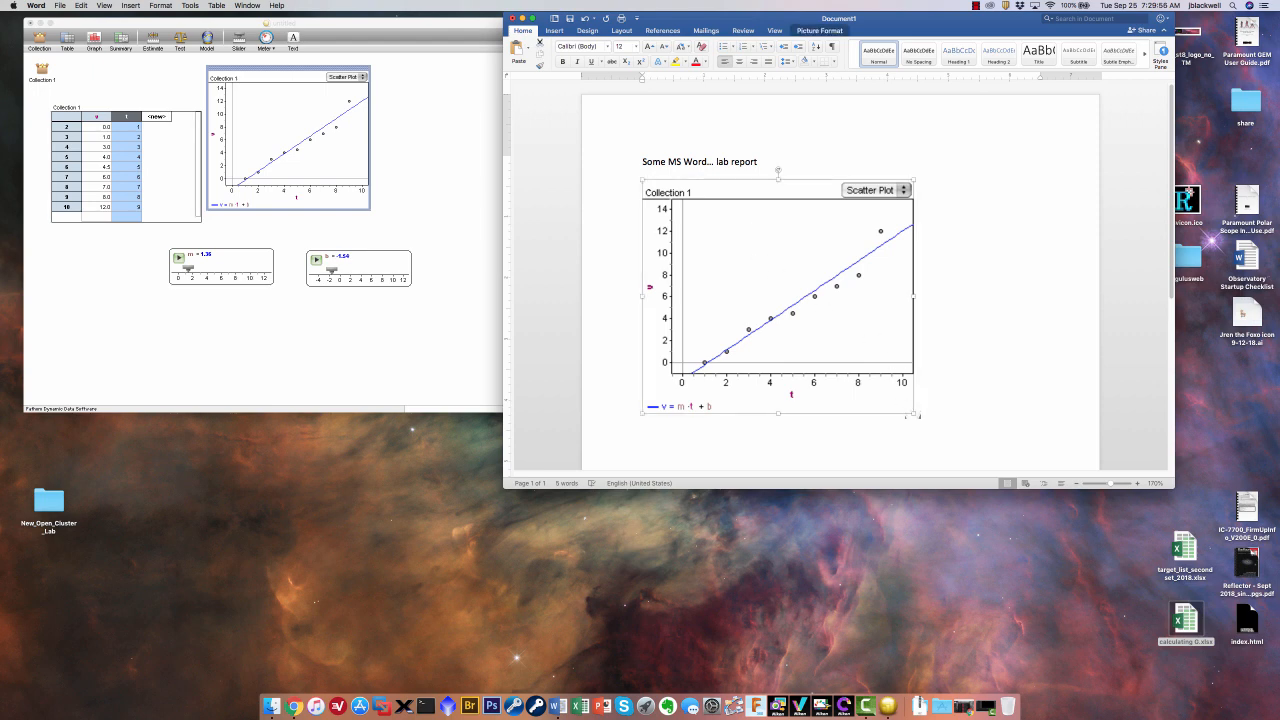
mouse_move(757, 266)
left_mouse_down()
mouse_move(732, 241)
mouse_move(768, 256)
left_mouse_up()
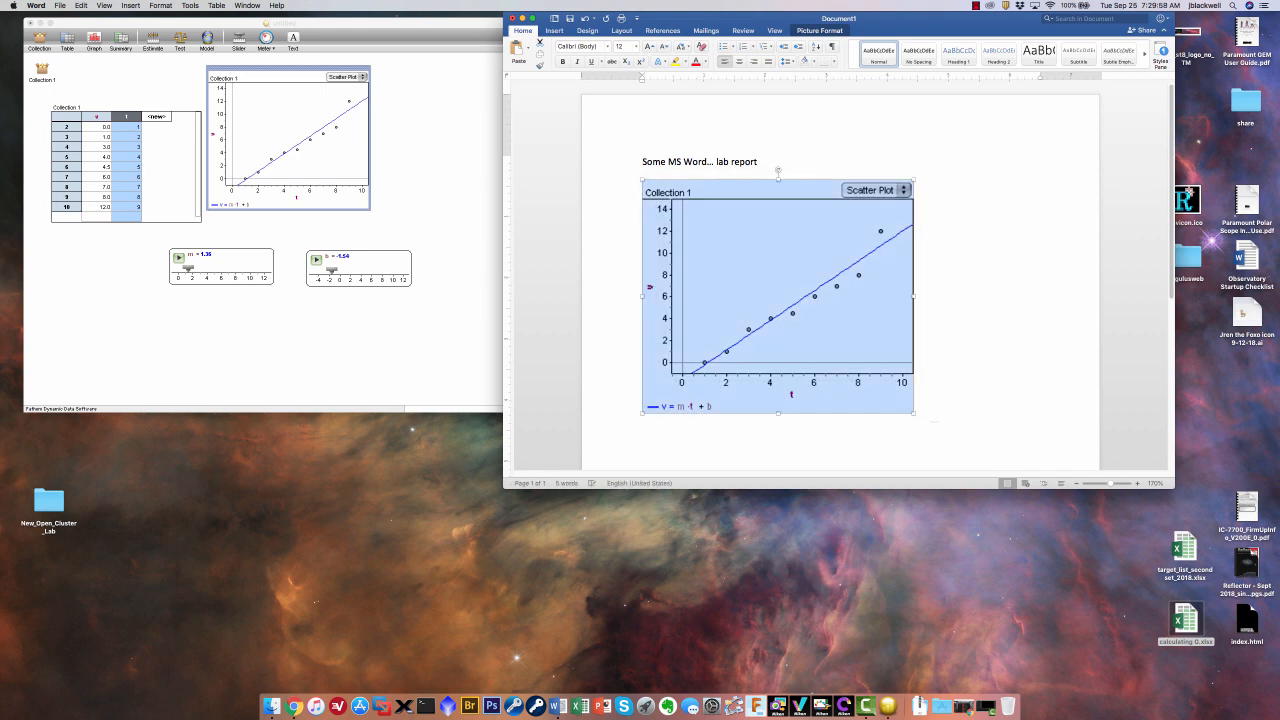
left_click_drag(913, 413, 869, 375)
left_click(988, 381)
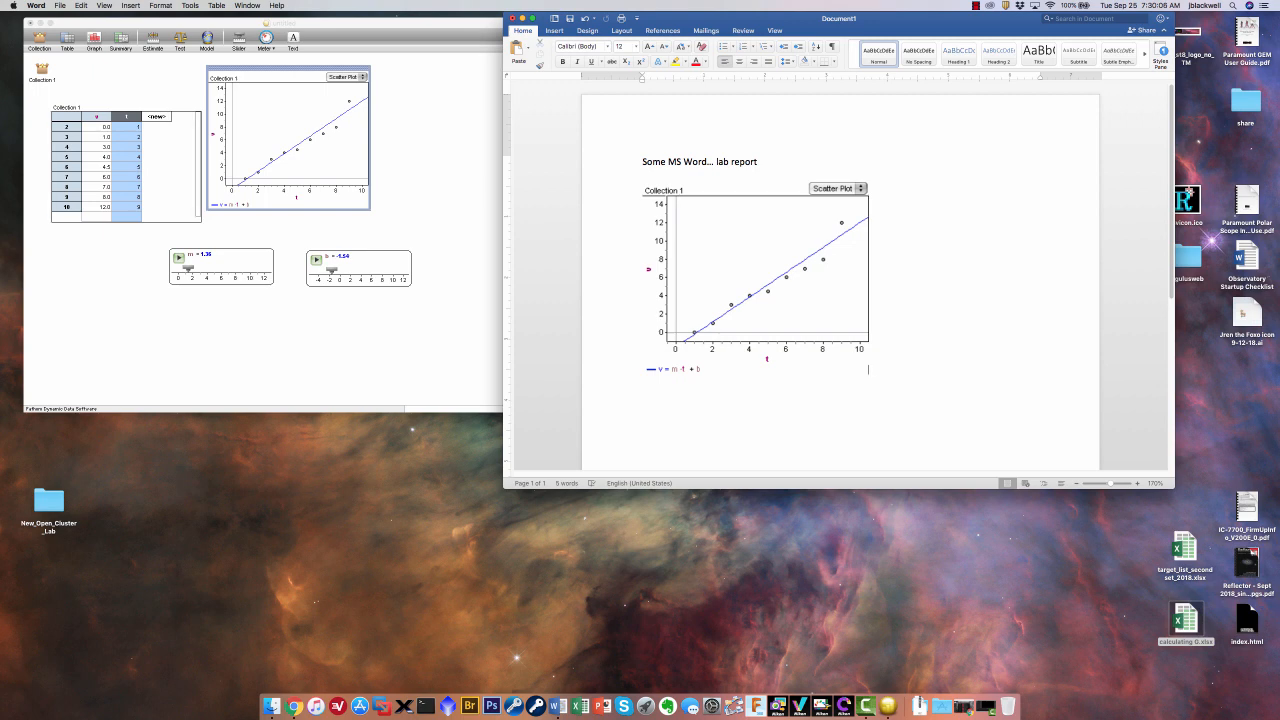
key("super+Tab")
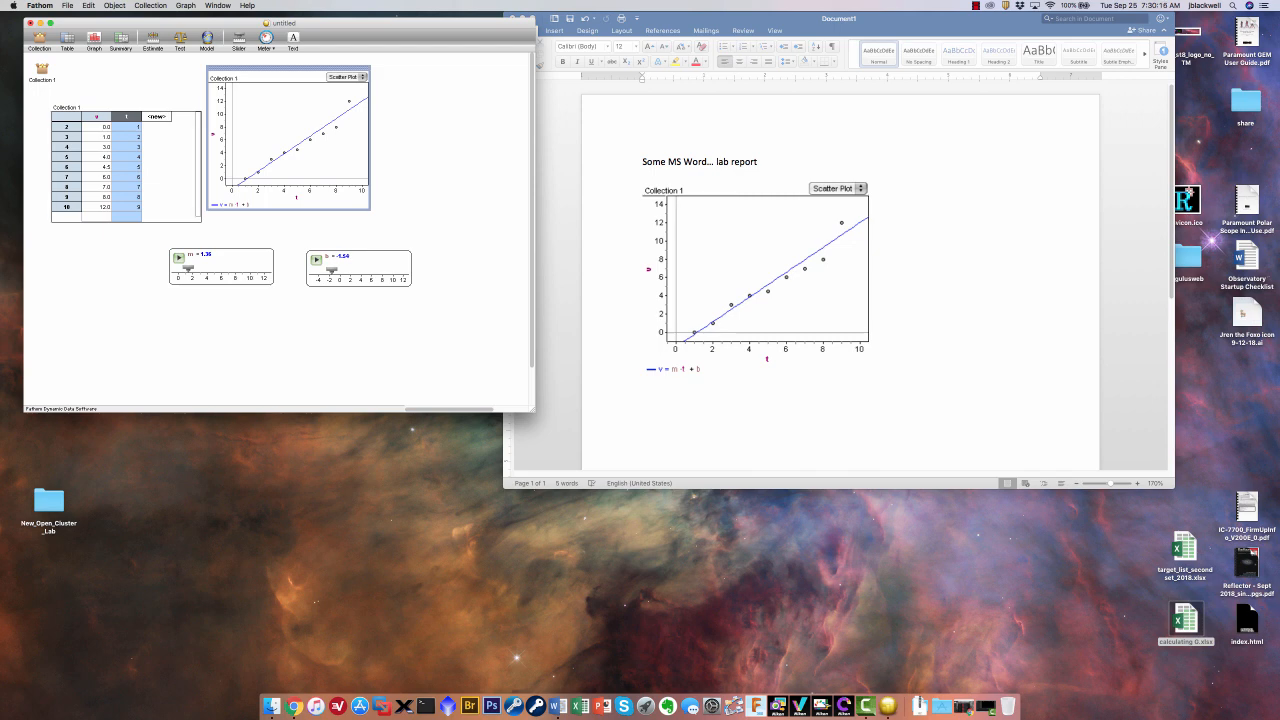
left_click(976, 5)
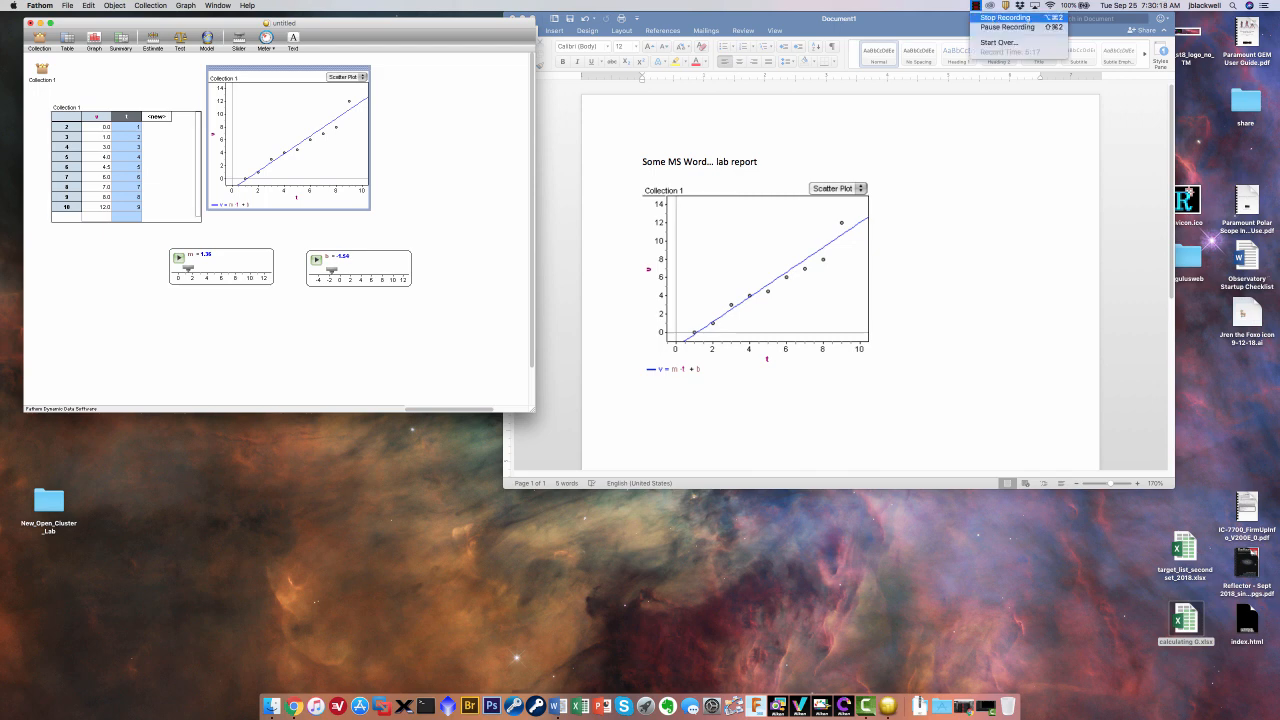